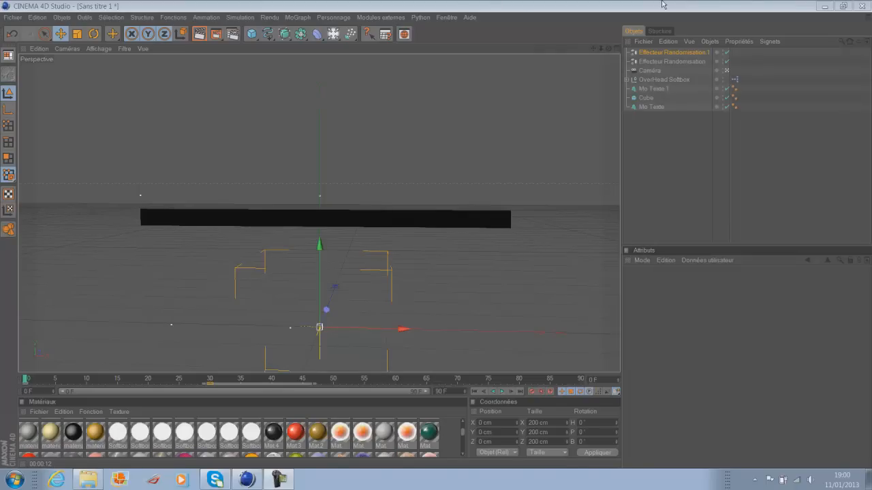
# Preview the existing text animation by scrubbing through the timeline and rendering frame 29 in the viewport
pyautogui.moveTo(677, 172); pyautogui.dragTo(656, 48)
pyautogui.click(682, 138)
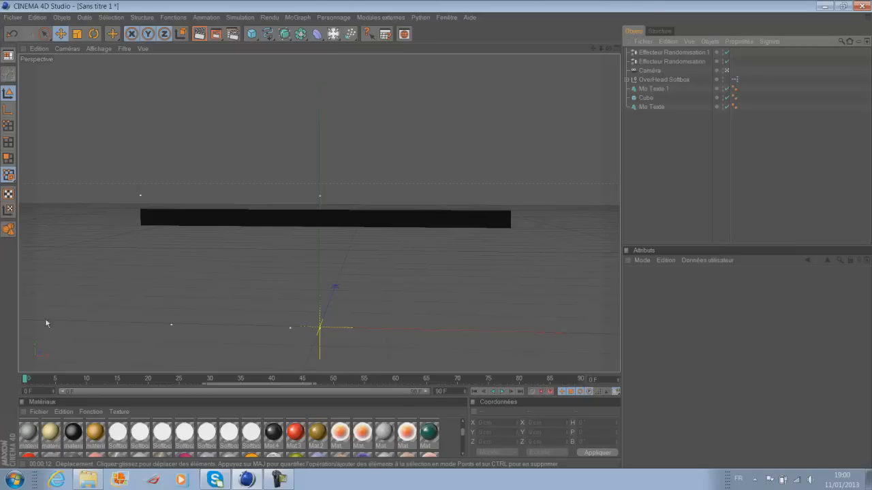
pyautogui.moveTo(26, 383); pyautogui.dragTo(395, 332)
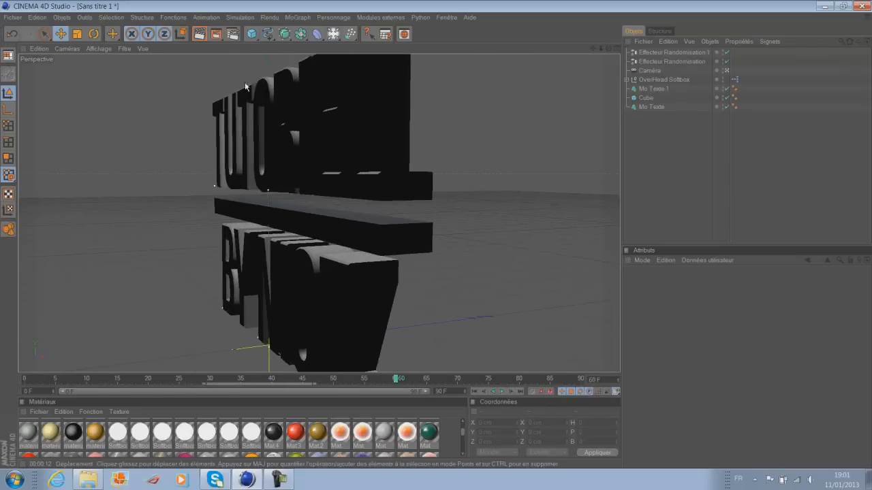
pyautogui.moveTo(308, 381); pyautogui.dragTo(203, 381)
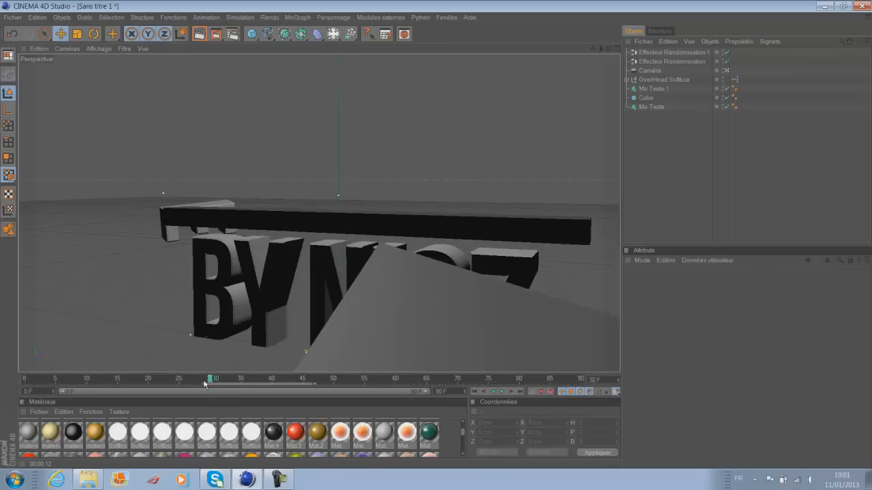
pyautogui.click(199, 34)
pyautogui.click(179, 171)
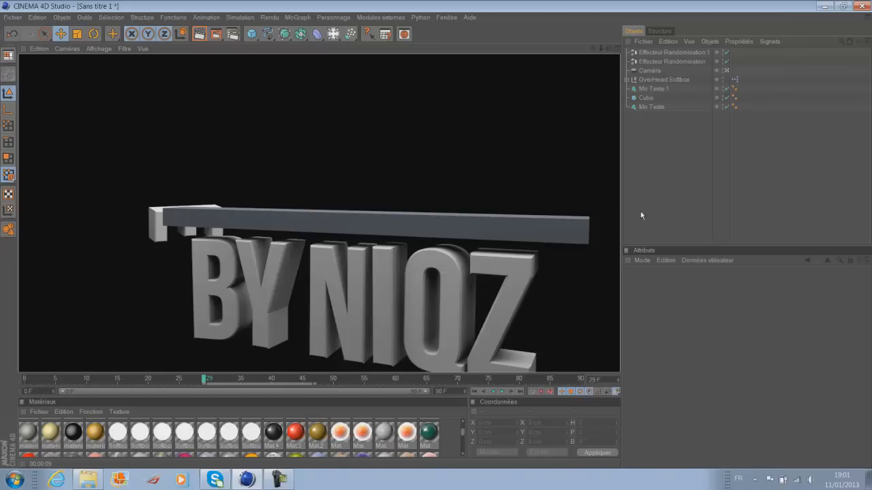
pyautogui.click(332, 128)
# Create a new empty project
pyautogui.click(12, 17)
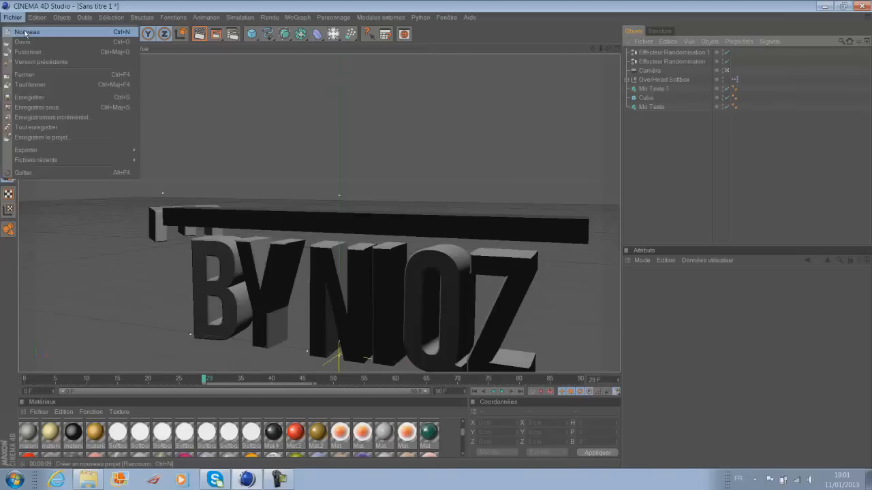
pyautogui.click(26, 32)
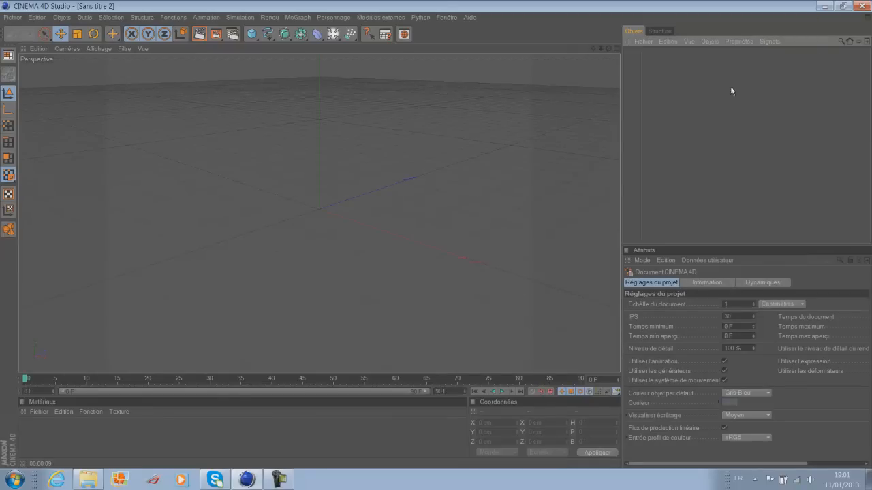
pyautogui.click(825, 6)
pyautogui.click(247, 479)
# Set the render output to the HDV/HDTV 720 29.97 preset and the image range to Toutes les images
pyautogui.click(232, 33)
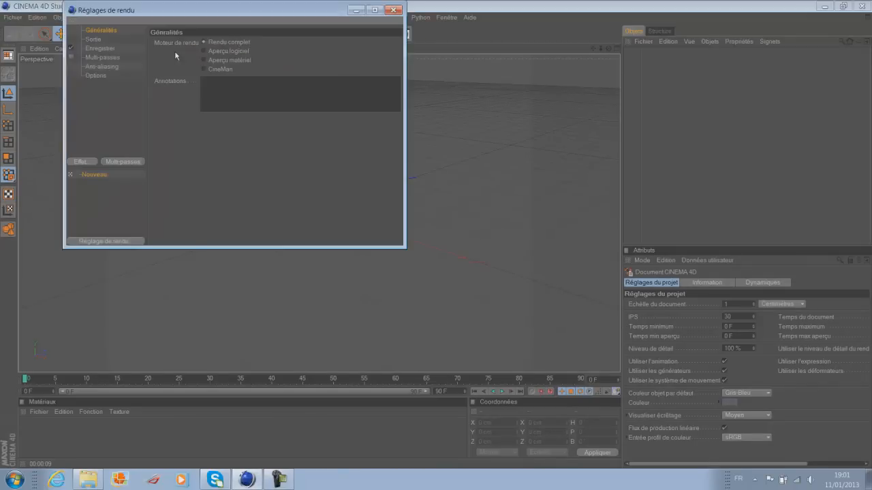
pyautogui.click(392, 10)
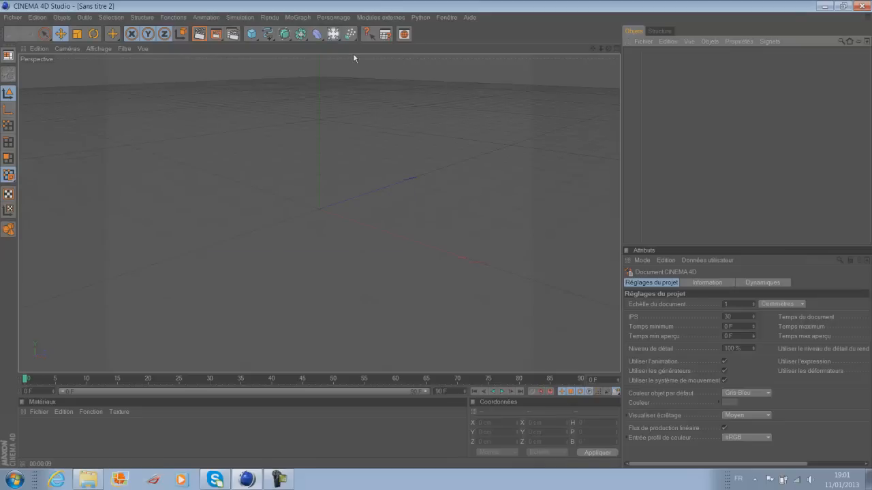
pyautogui.click(232, 34)
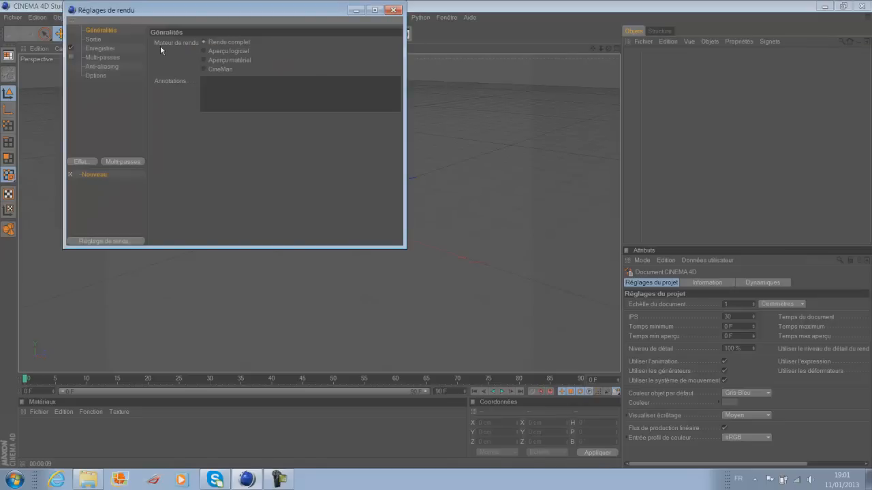
pyautogui.click(93, 39)
pyautogui.click(96, 32)
pyautogui.click(94, 40)
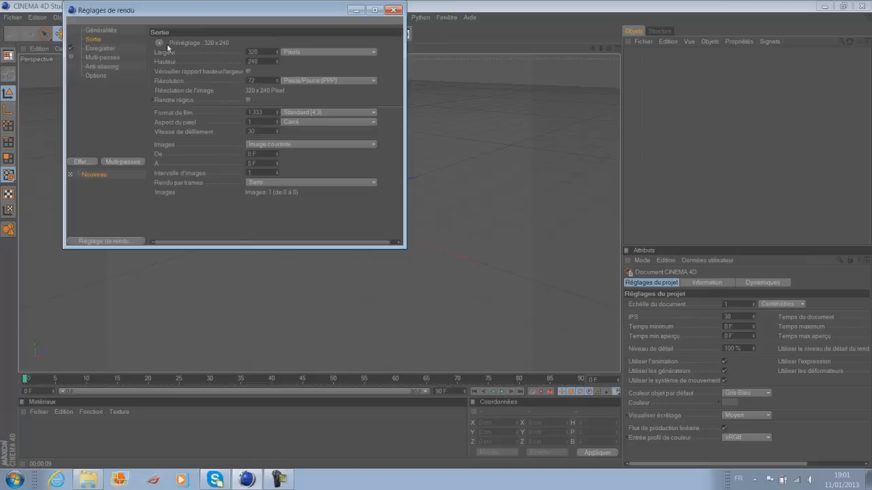
pyautogui.click(159, 43)
pyautogui.moveTo(183, 71)
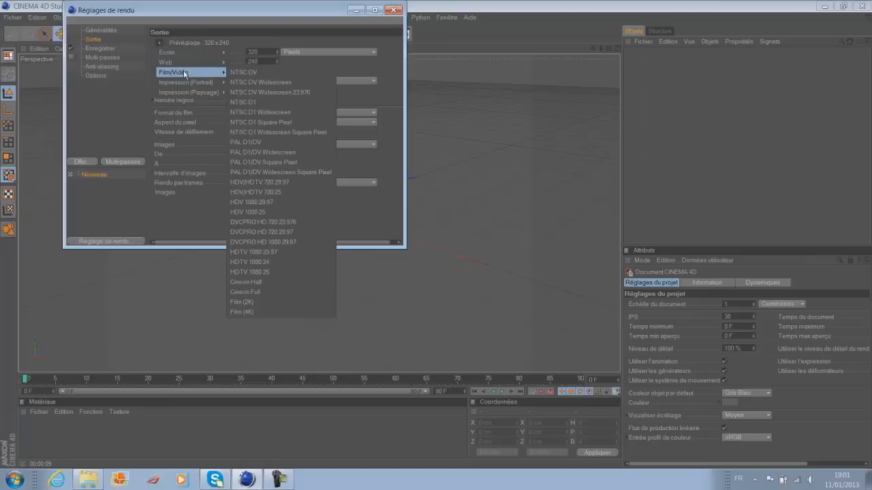
pyautogui.click(297, 183)
pyautogui.click(261, 53)
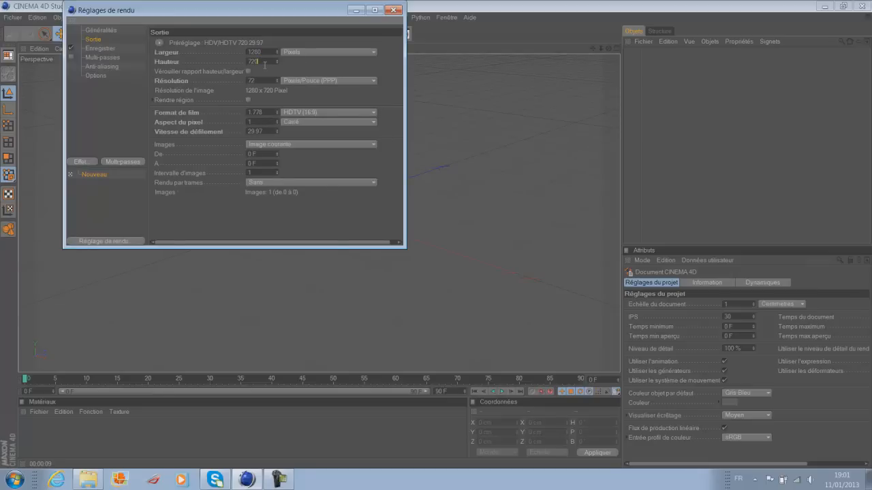
pyautogui.click(290, 144)
pyautogui.click(282, 176)
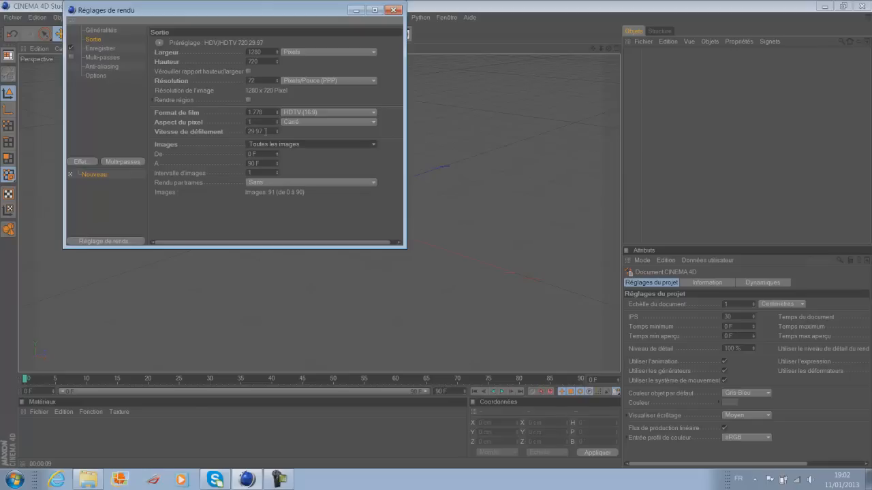
# Set the render's save format to Film AVI and toggle the Canal alpha option
pyautogui.click(114, 30)
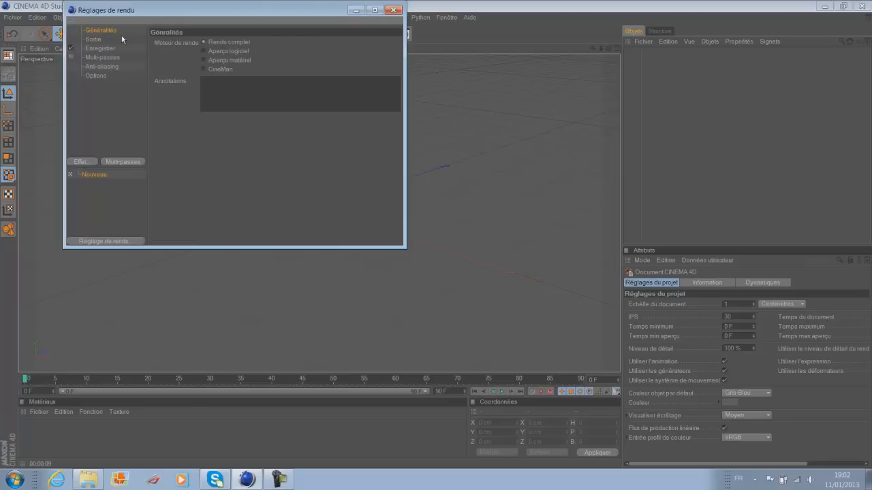
pyautogui.click(96, 49)
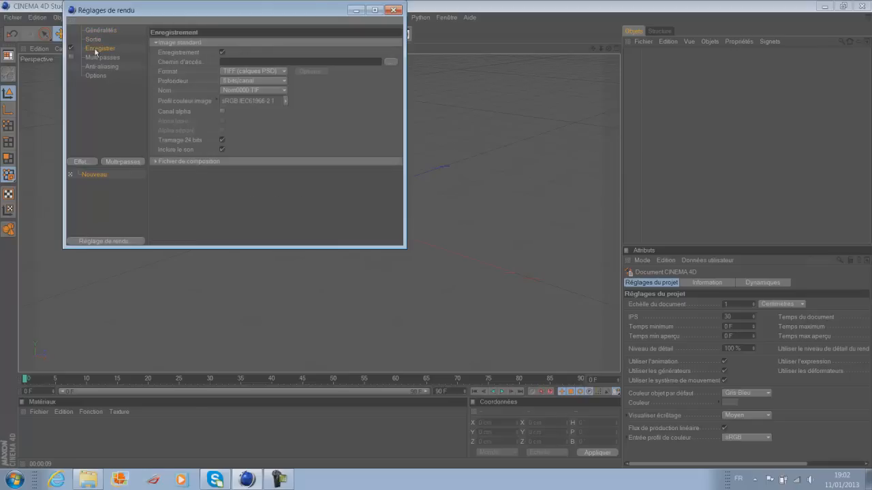
pyautogui.click(275, 71)
pyautogui.click(279, 236)
pyautogui.click(391, 62)
pyautogui.click(487, 26)
pyautogui.click(223, 113)
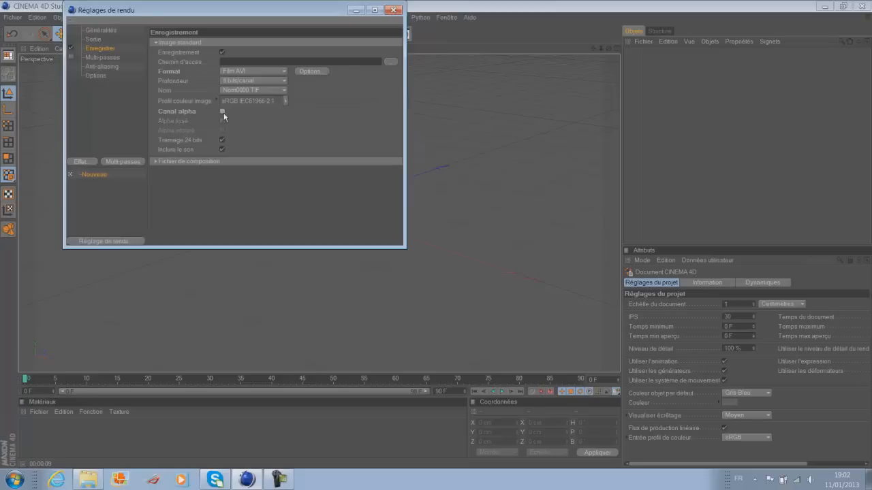
pyautogui.click(223, 112)
pyautogui.click(223, 112)
# Set the render anti-aliasing to Au mieux with the Image fixe filter and a minimum level of 2x2
pyautogui.click(112, 58)
pyautogui.click(112, 67)
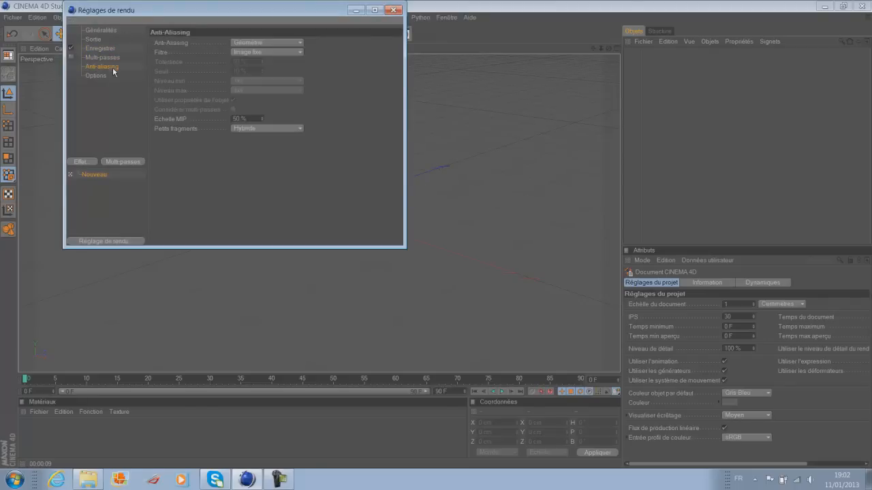
pyautogui.click(256, 43)
pyautogui.click(253, 72)
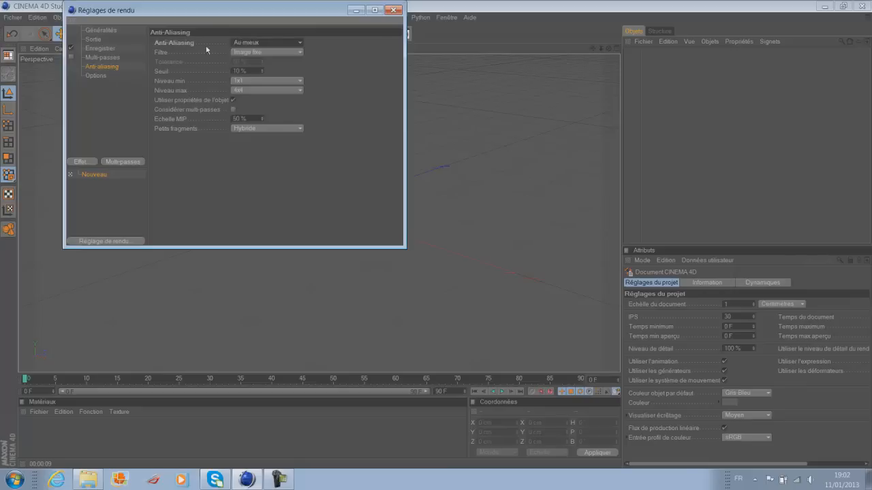
pyautogui.click(261, 52)
pyautogui.click(266, 71)
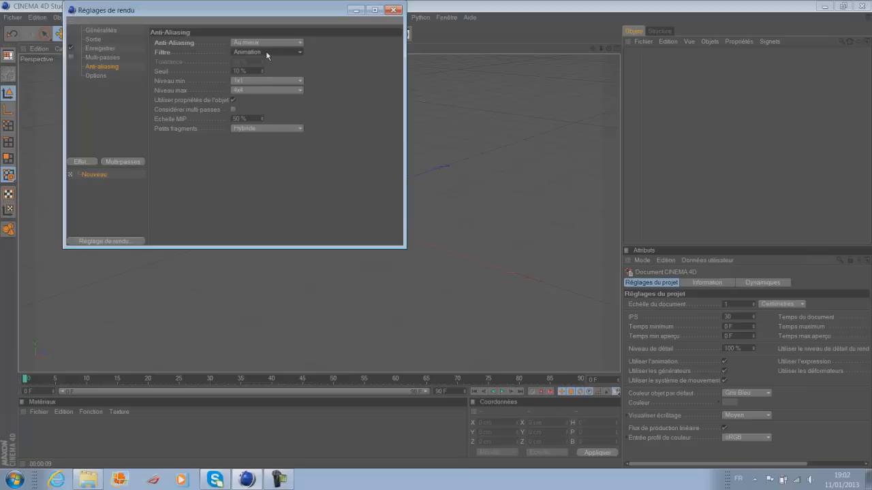
pyautogui.click(265, 52)
pyautogui.click(271, 64)
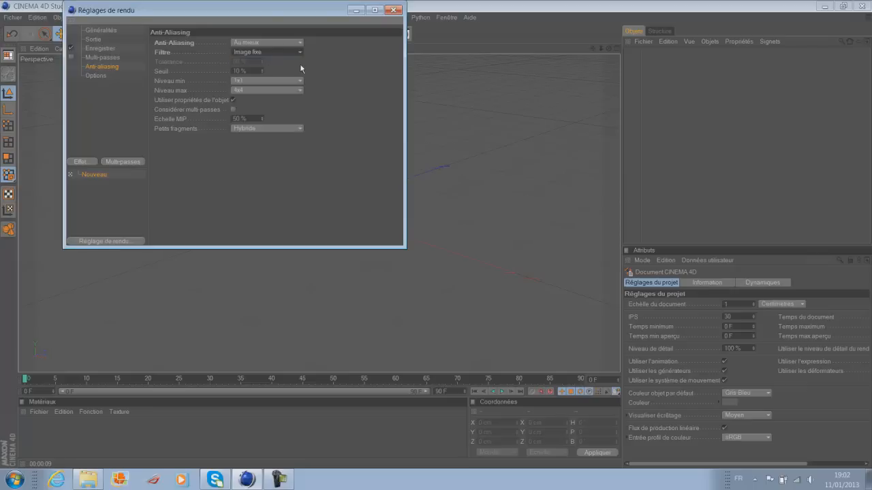
pyautogui.click(261, 82)
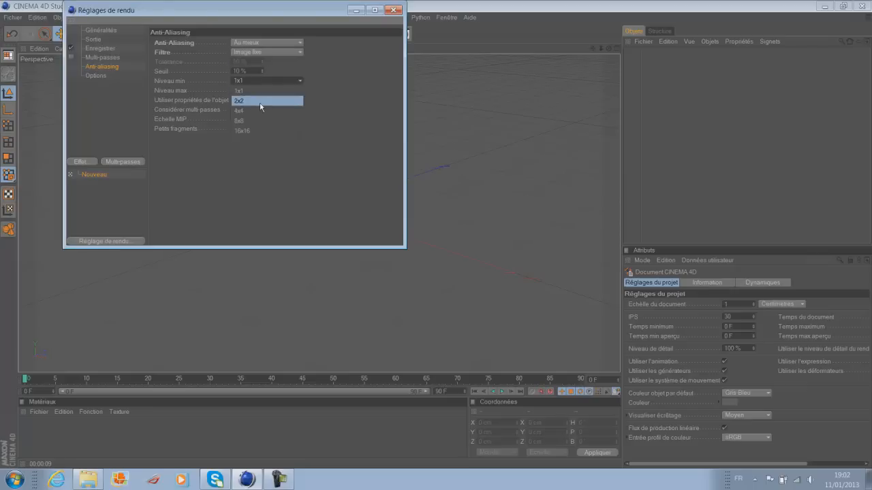
pyautogui.click(259, 102)
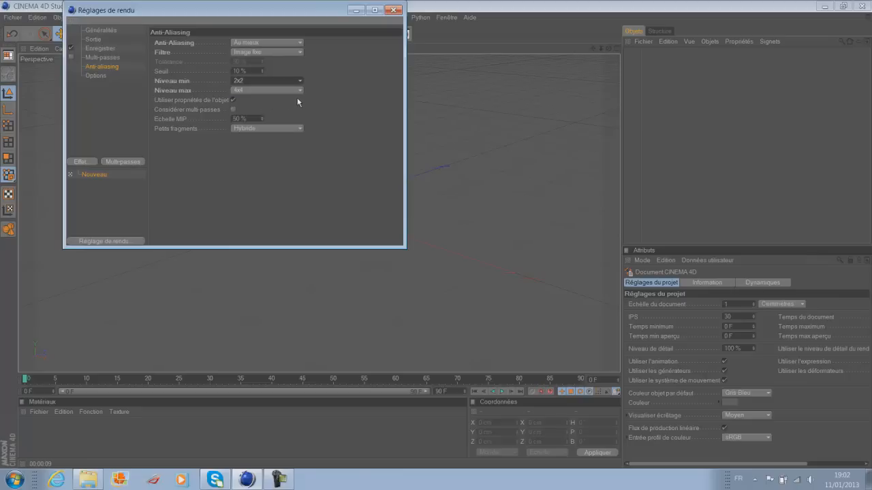
# Add the Occlusion ambiante and Illumination globale effects to the render settings
pyautogui.click(95, 76)
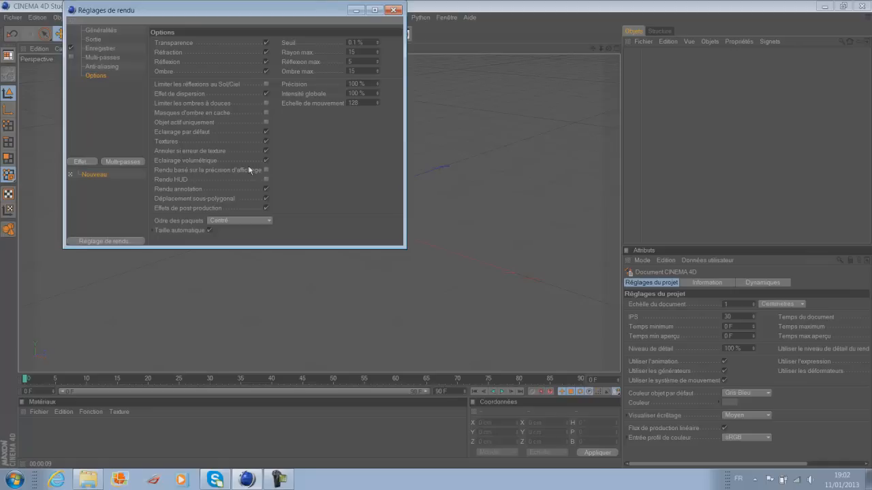
pyautogui.click(80, 161)
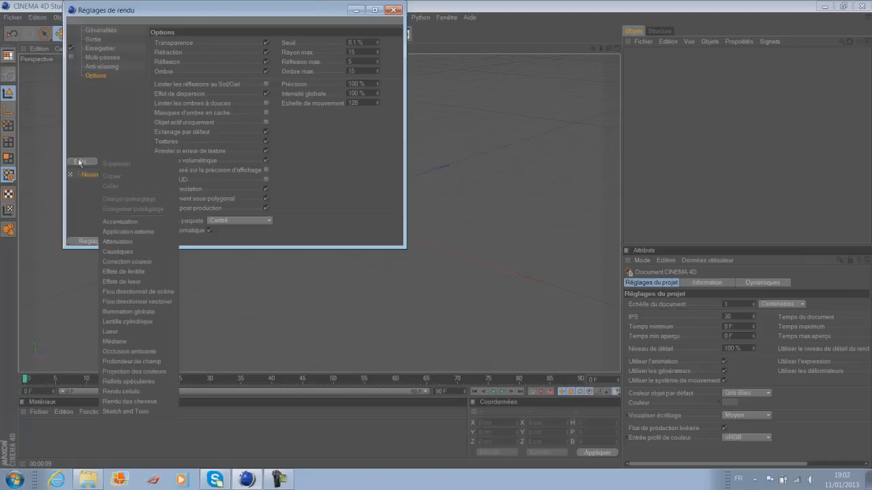
pyautogui.click(136, 351)
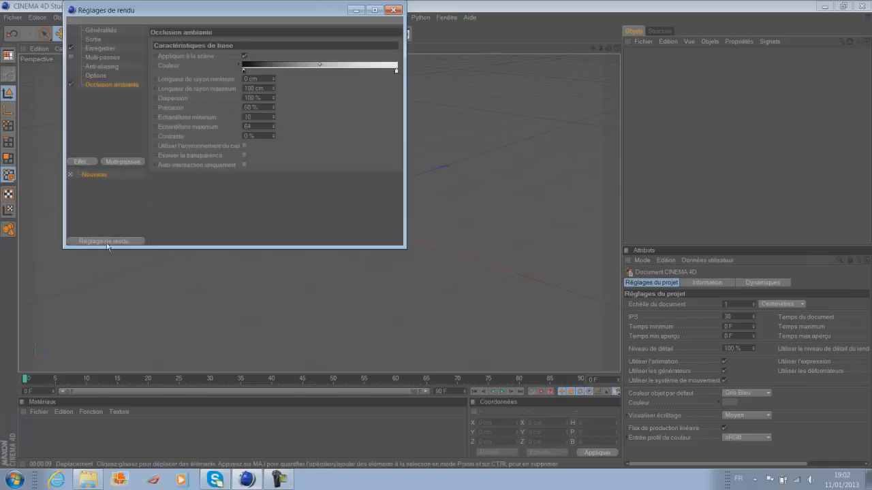
pyautogui.click(81, 162)
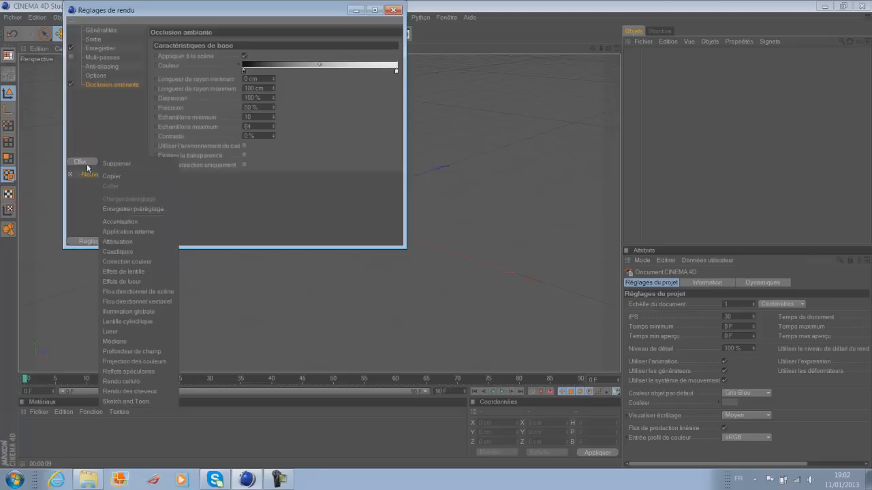
pyautogui.click(147, 311)
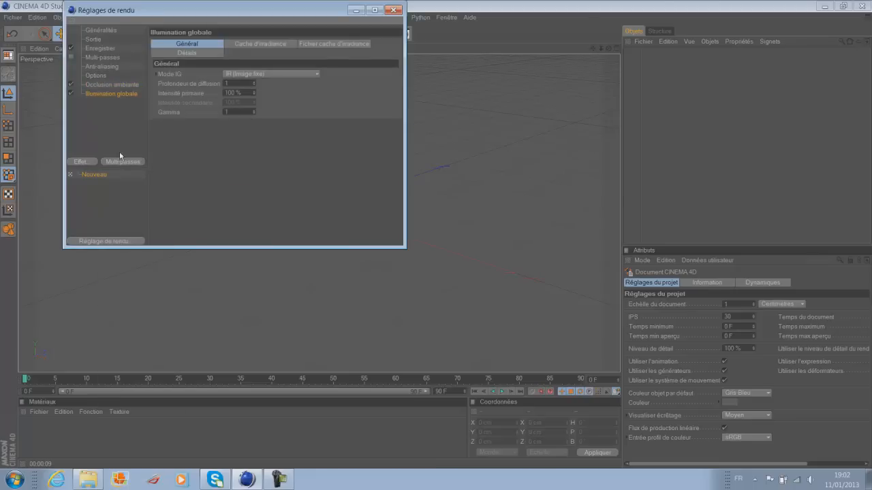
# Load the saved render preset Animation.1 and close the render settings
pyautogui.click(117, 242)
pyautogui.click(109, 196)
pyautogui.rightClick(96, 177)
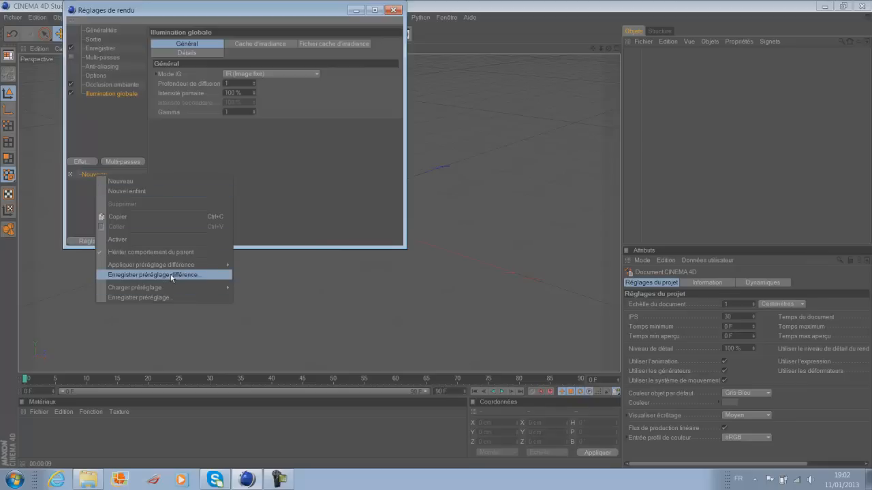
pyautogui.click(102, 240)
pyautogui.click(94, 242)
pyautogui.moveTo(239, 350)
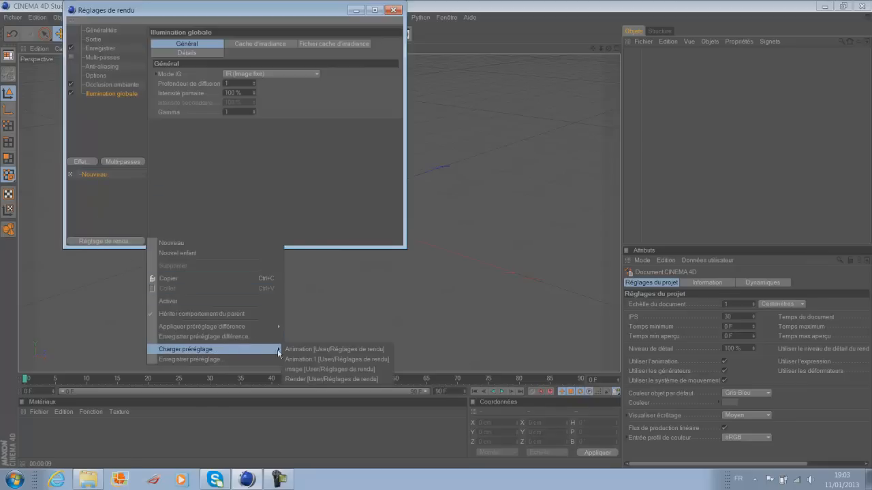
pyautogui.click(301, 360)
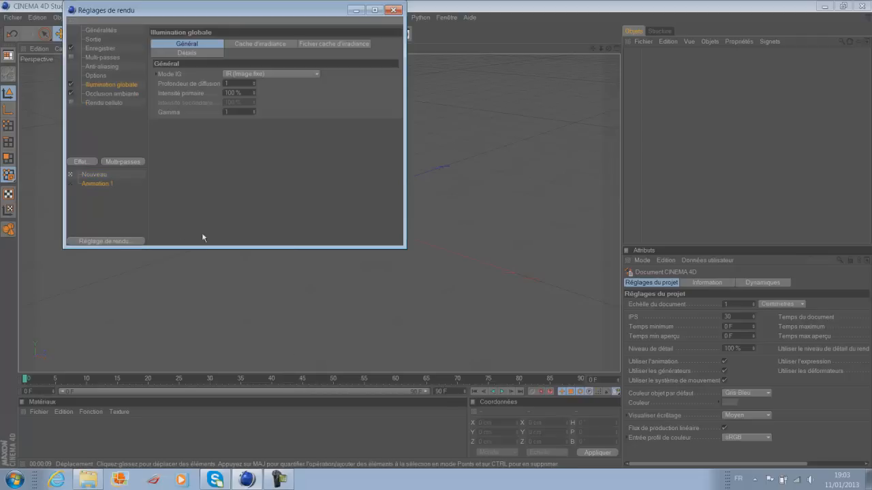
pyautogui.click(394, 10)
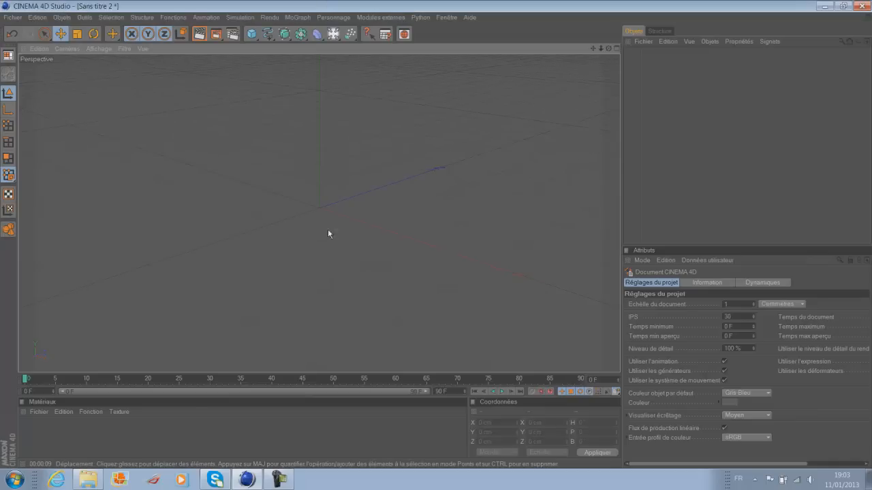
# Add a Mo Texte object to the empty scene
pyautogui.scroll(-15, 357, 230)
pyautogui.scroll(-2, 358, 234)
pyautogui.scroll(5, 358, 234)
pyautogui.click(298, 17)
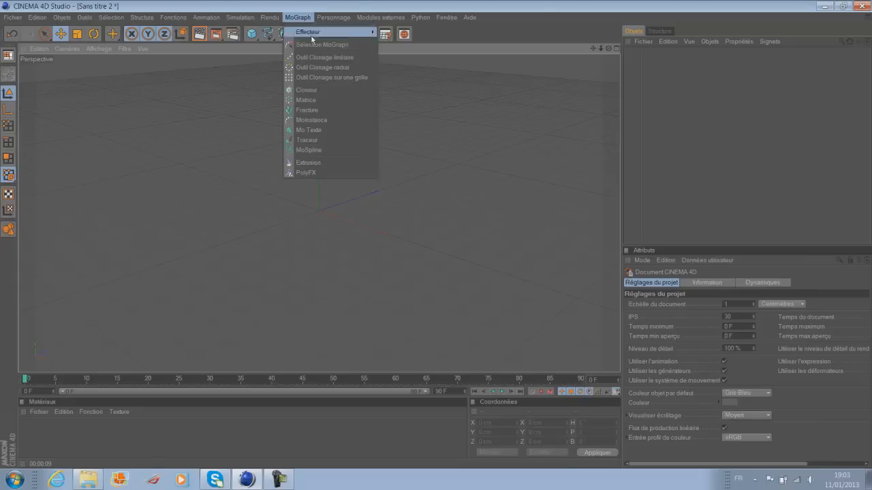
pyautogui.click(305, 129)
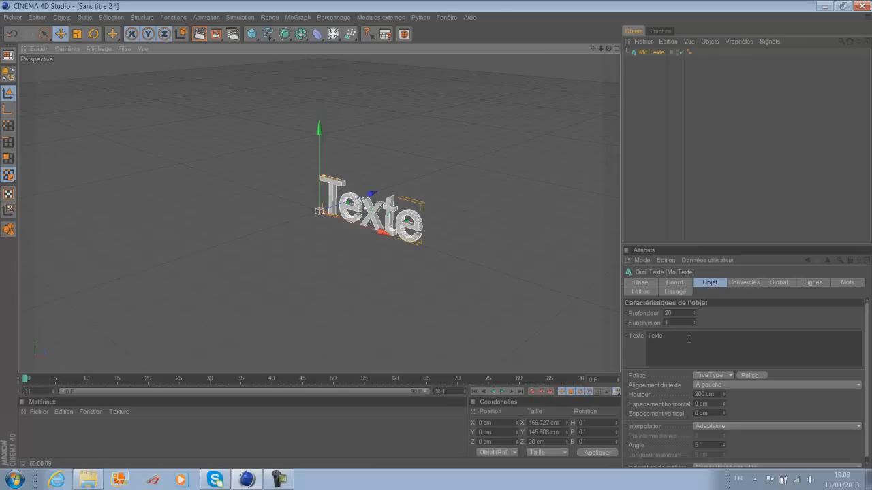
# Change the content of the Mo Texte object to "Tutoriel"
pyautogui.doubleClick(659, 346)
pyautogui.write('TU')
pyautogui.press('BackSpace')
pyautogui.write('utor')
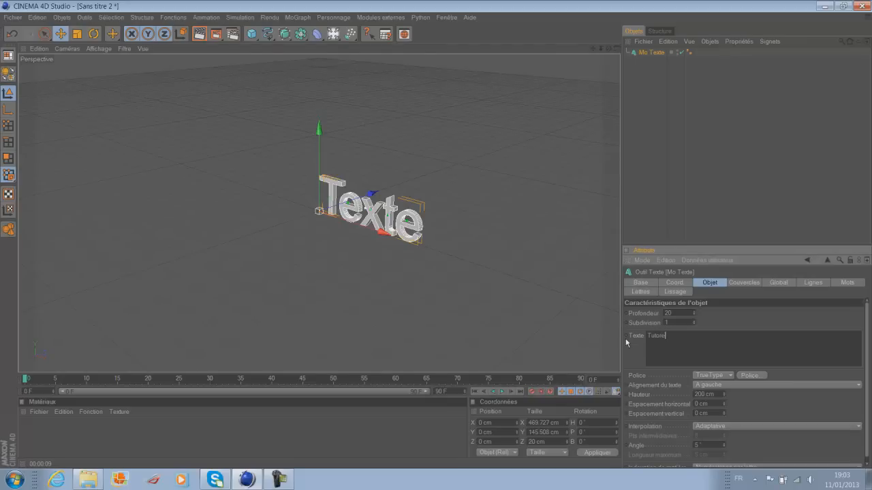
pyautogui.write('iel')
pyautogui.click(701, 312)
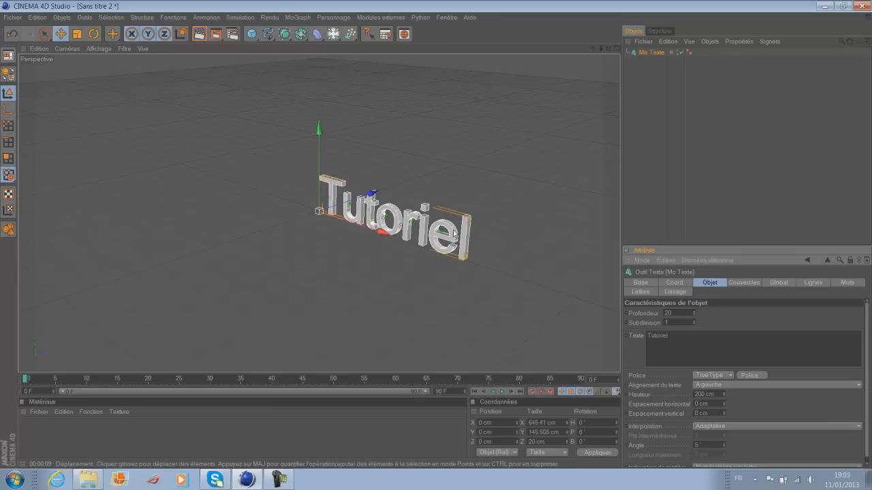
# Set the depth (Profondeur) of the Mo Texte object to 50
pyautogui.moveTo(674, 314); pyautogui.dragTo(630, 321)
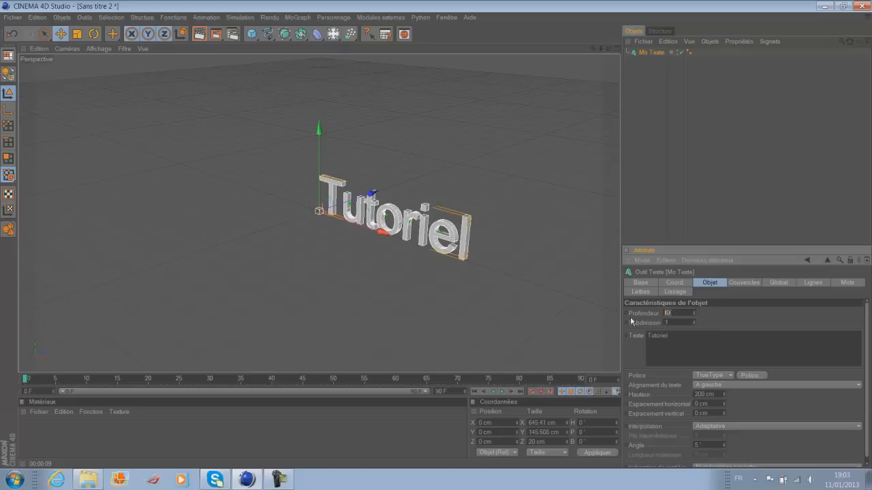
pyautogui.write('50')
pyautogui.press('Return')
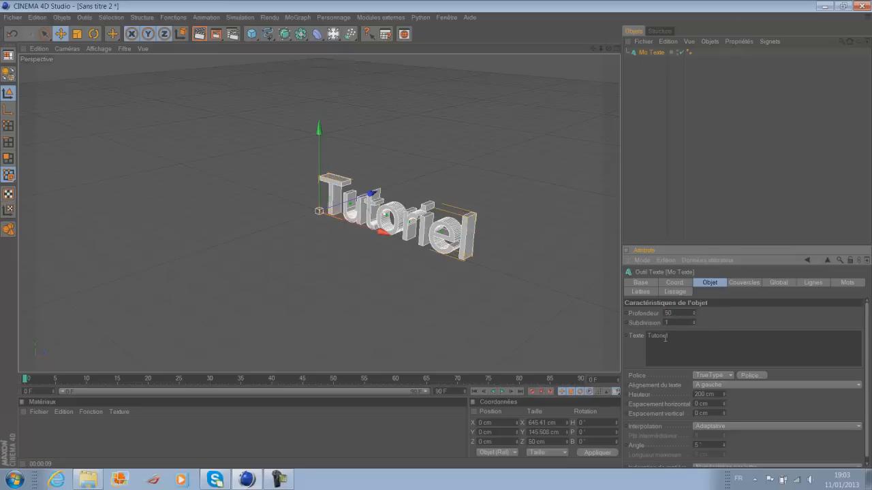
# Set the subdivision of the Mo Texte object to 20
pyautogui.scroll(10, 522, 271)
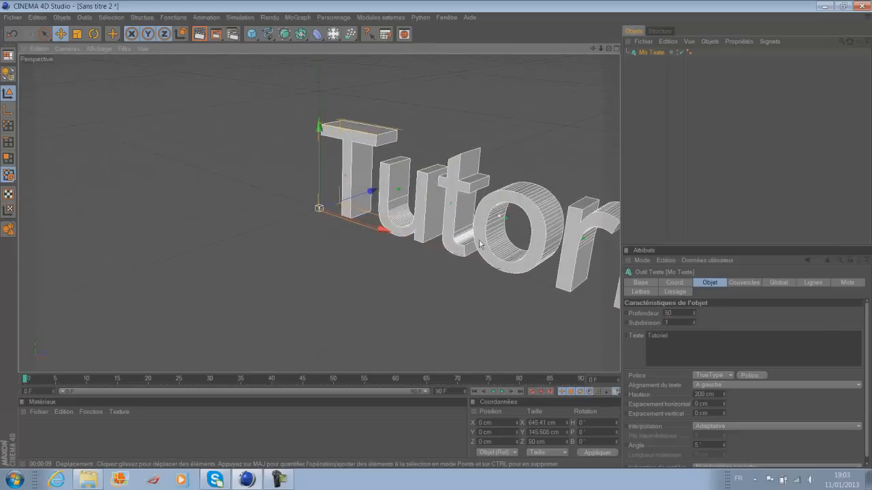
pyautogui.moveTo(608, 49); pyautogui.dragTo(605, 13)
pyautogui.moveTo(593, 46); pyautogui.dragTo(592, 8)
pyautogui.scroll(6, 484, 227)
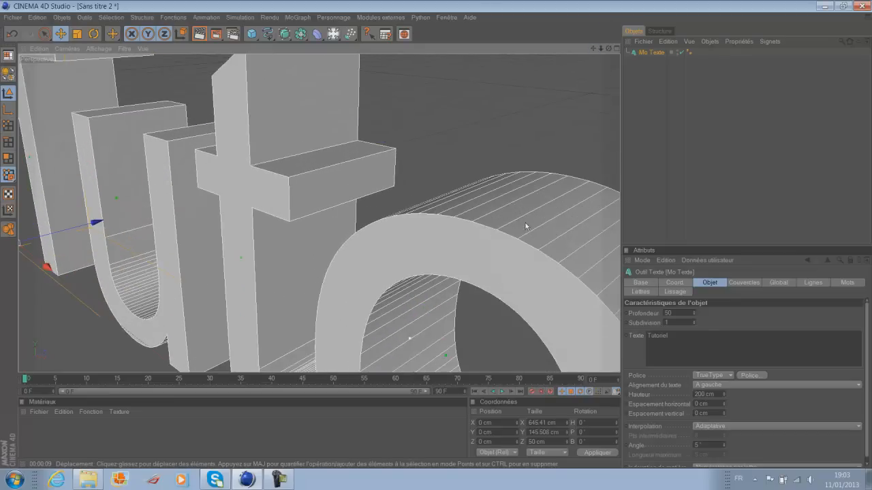
pyautogui.scroll(5, 399, 269)
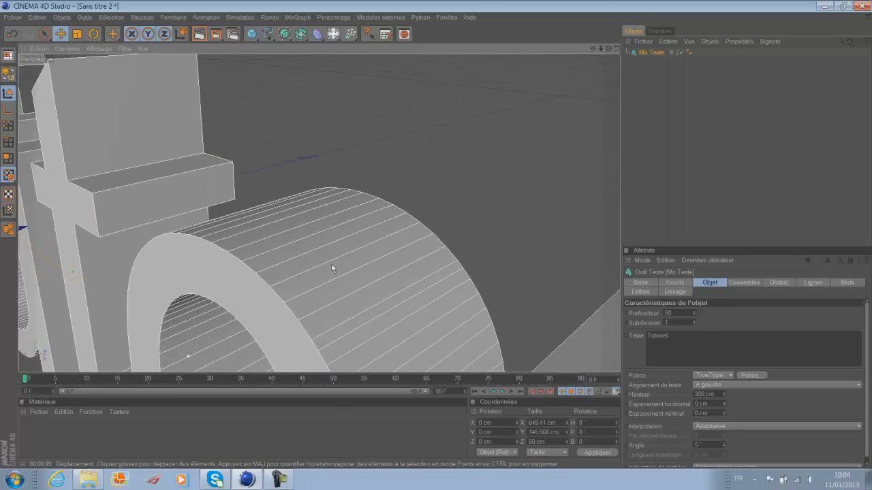
pyautogui.scroll(-10, 417, 214)
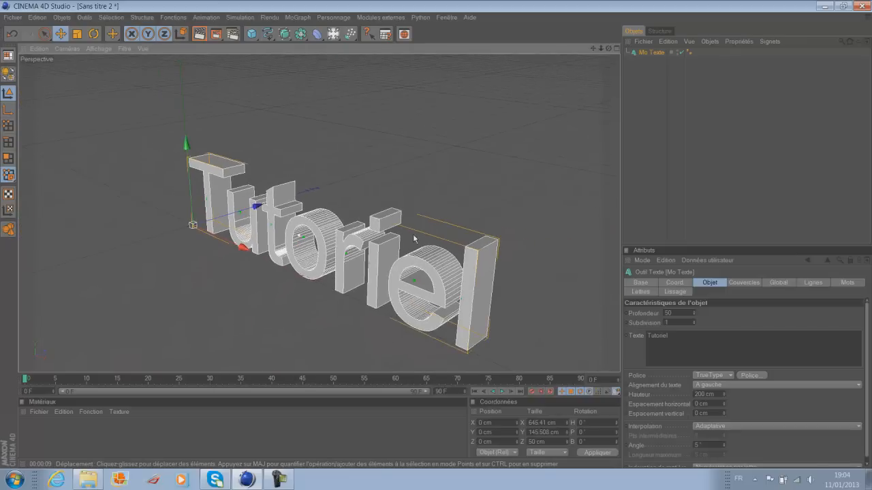
pyautogui.moveTo(608, 49); pyautogui.dragTo(608, 50)
pyautogui.click(673, 323)
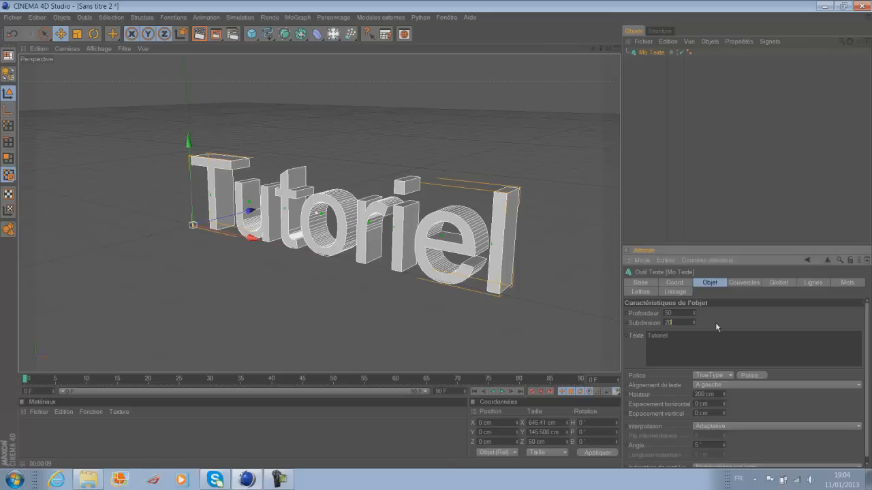
pyautogui.write('20')
pyautogui.press('Return')
pyautogui.scroll(5, 491, 241)
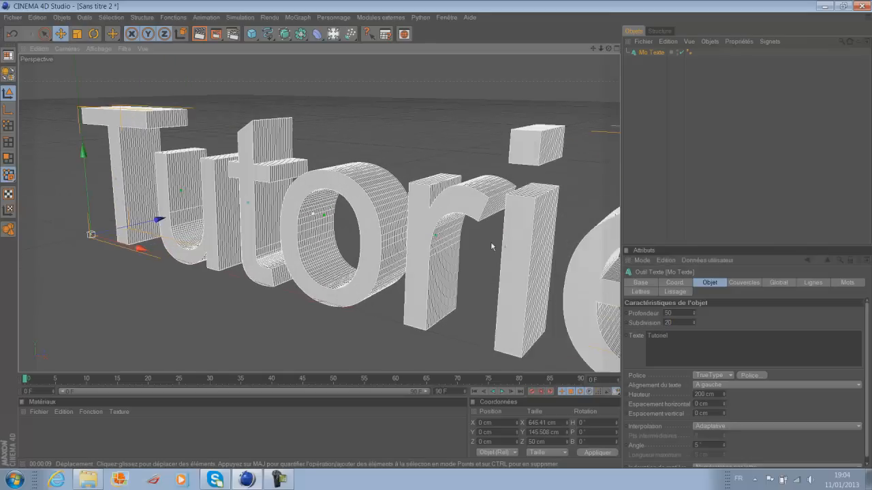
pyautogui.scroll(-5, 378, 250)
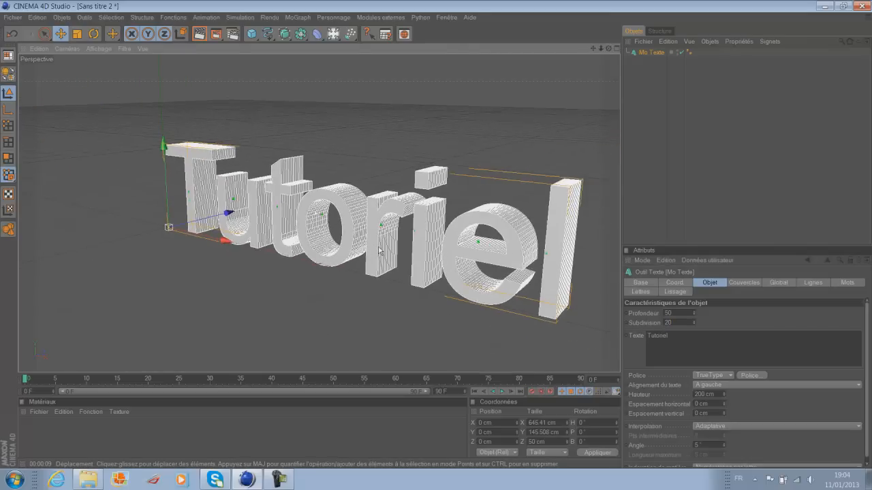
pyautogui.scroll(-1, 379, 250)
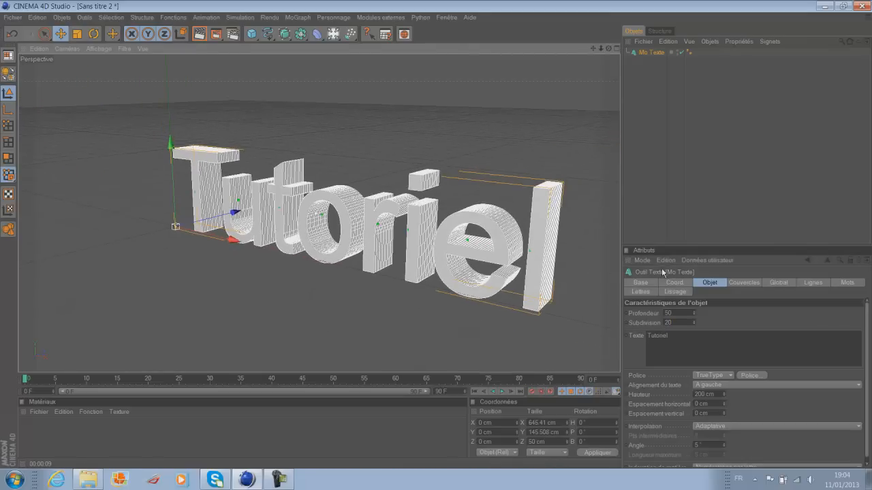
# Set the text alignment of the Mo Texte object to Centré and face the text from the front
pyautogui.scroll(-1, 859, 382)
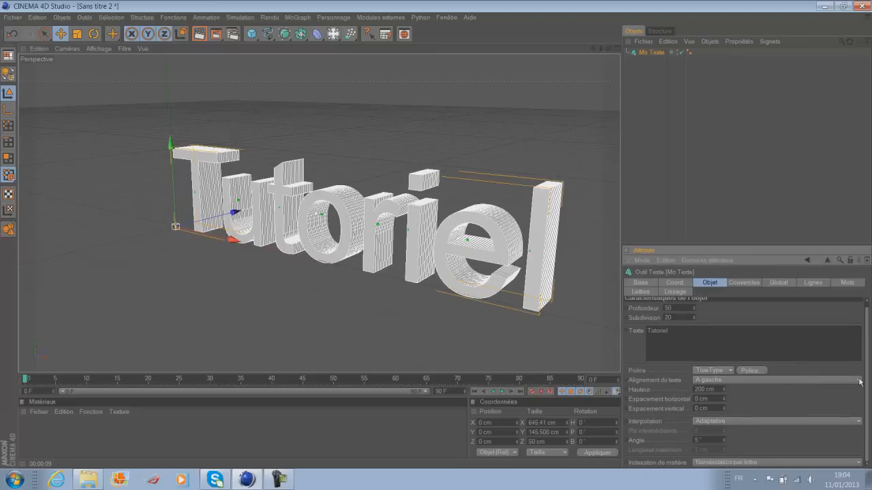
pyautogui.click(780, 380)
pyautogui.click(722, 398)
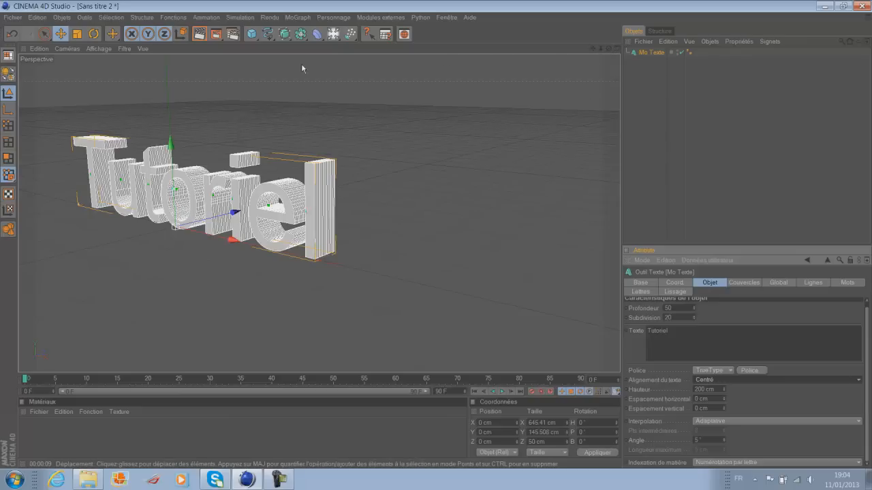
pyautogui.moveTo(608, 48); pyautogui.dragTo(719, 48)
pyautogui.moveTo(608, 48); pyautogui.dragTo(603, 48)
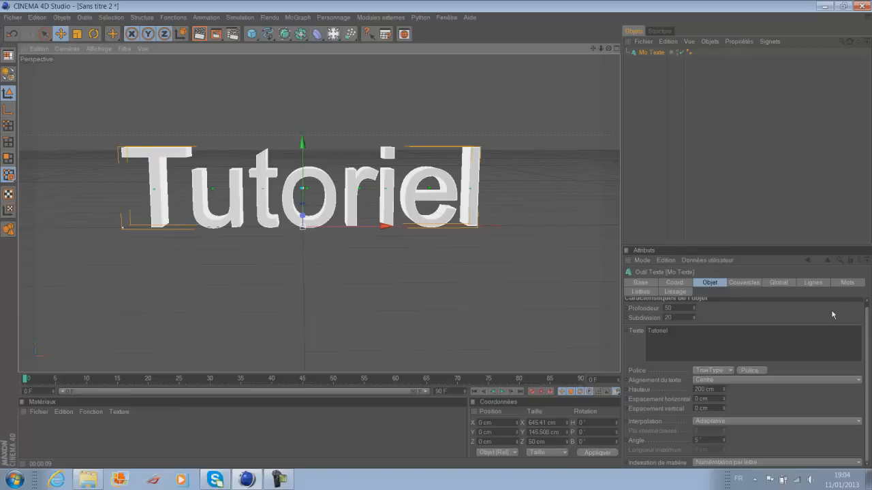
pyautogui.click(772, 312)
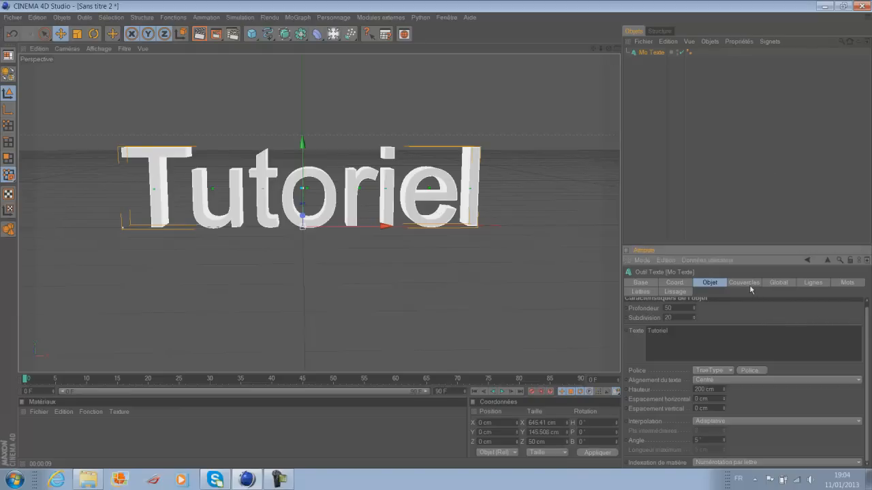
# Set both the start and end caps of the Mo Texte object to Couvercle et biseau
pyautogui.click(749, 285)
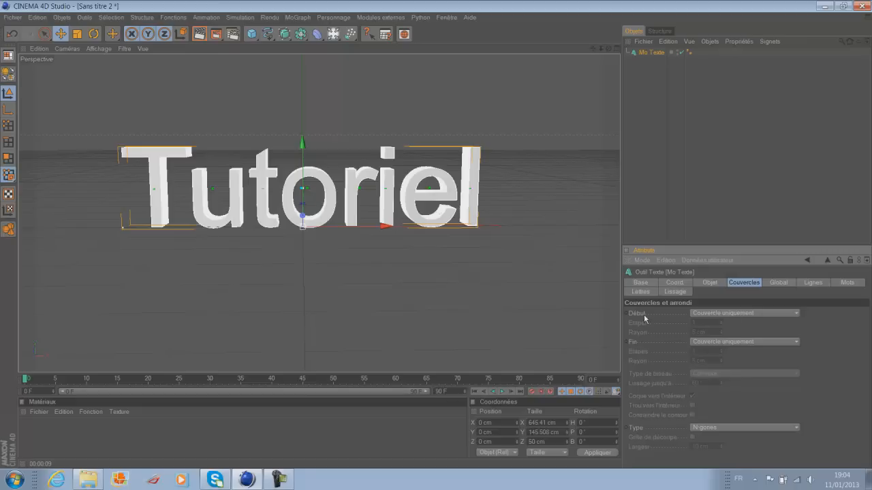
pyautogui.click(702, 315)
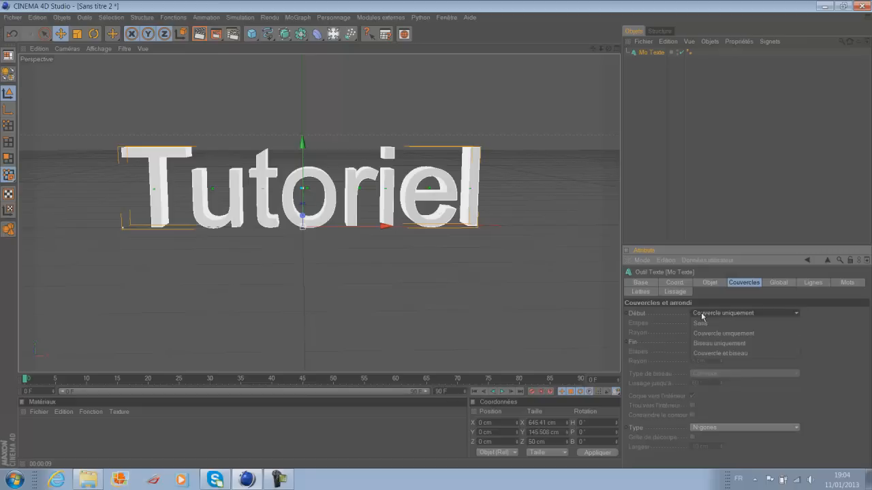
pyautogui.click(714, 354)
pyautogui.click(708, 343)
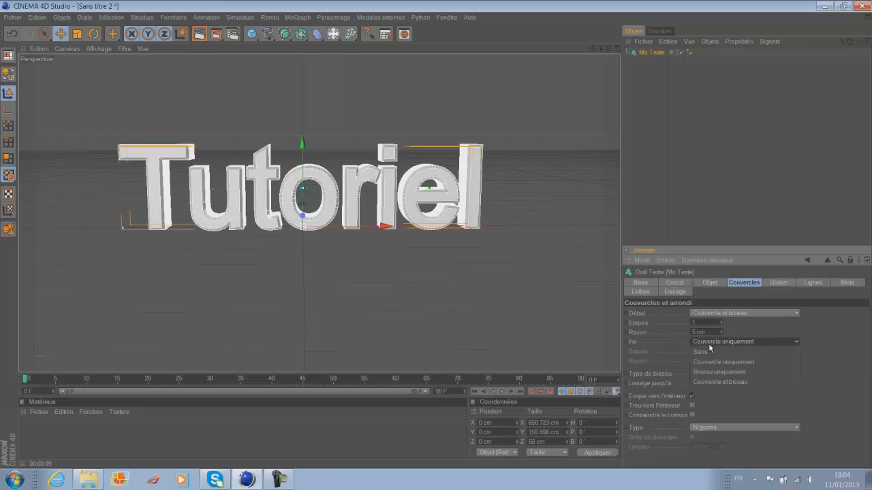
pyautogui.click(714, 383)
# Set the bevel radius of both the start and end caps to 2 cm
pyautogui.doubleClick(694, 333)
pyautogui.write('2')
pyautogui.press('Return')
pyautogui.doubleClick(696, 361)
pyautogui.write('2')
pyautogui.press('Return')
# Set the number of bevel steps (Etapes) to 20 for both the start and end caps
pyautogui.doubleClick(694, 323)
pyautogui.write('20')
pyautogui.moveTo(706, 352); pyautogui.dragTo(667, 359)
pyautogui.write('20')
pyautogui.press('Return')
# Render the active view to preview the bevelled text, then clear the object selection
pyautogui.scroll(2, 432, 169)
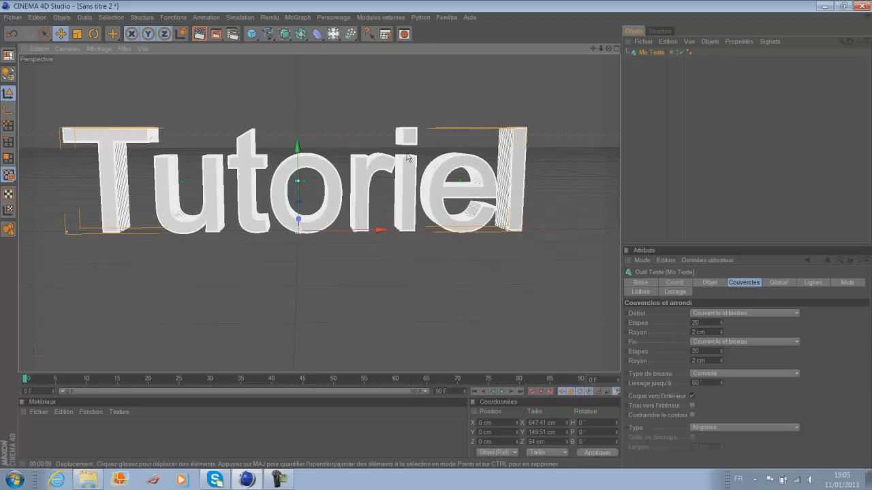
pyautogui.moveTo(592, 48); pyautogui.dragTo(612, 49)
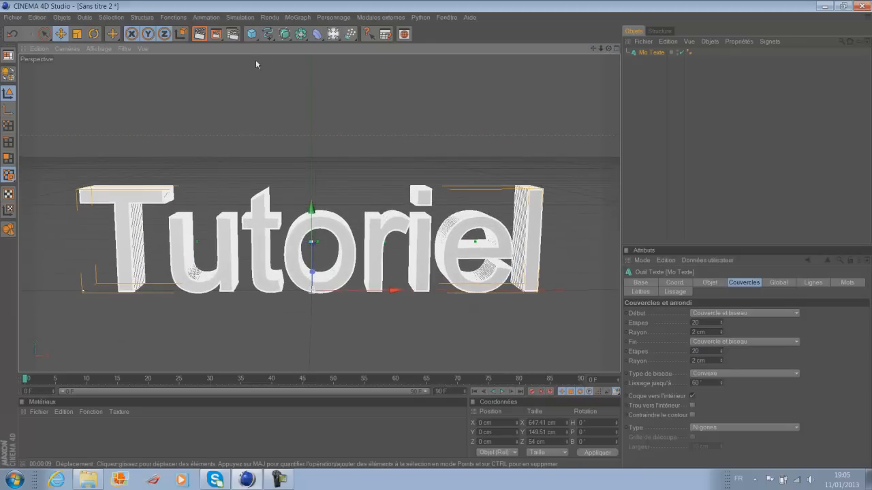
pyautogui.click(199, 35)
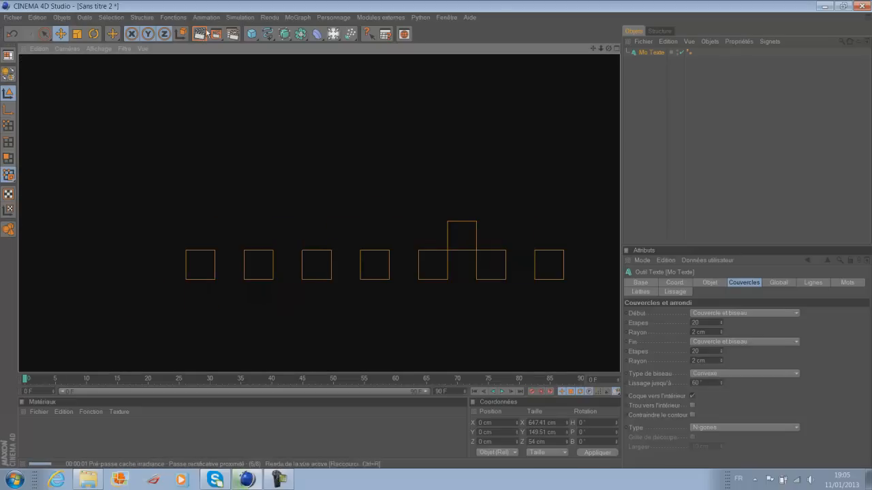
pyautogui.click(374, 118)
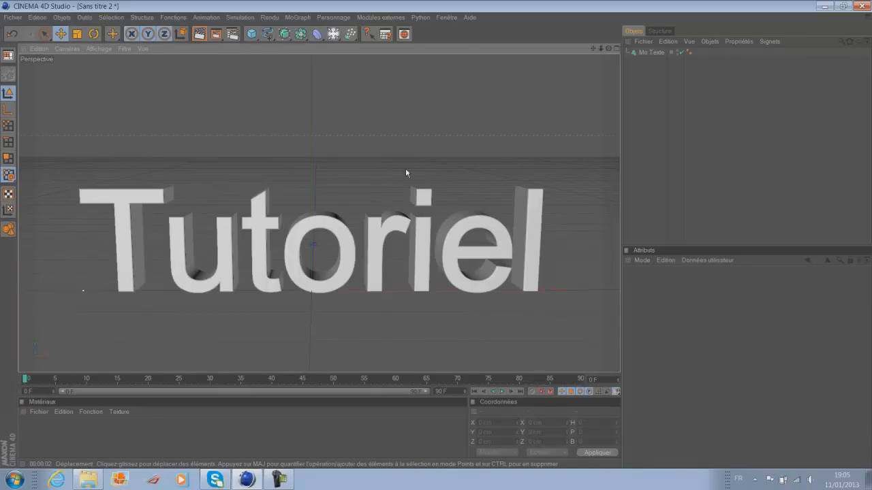
# Change the font of the Mo Texte object to Bebas Neue in the Normal style
pyautogui.click(655, 54)
pyautogui.click(708, 283)
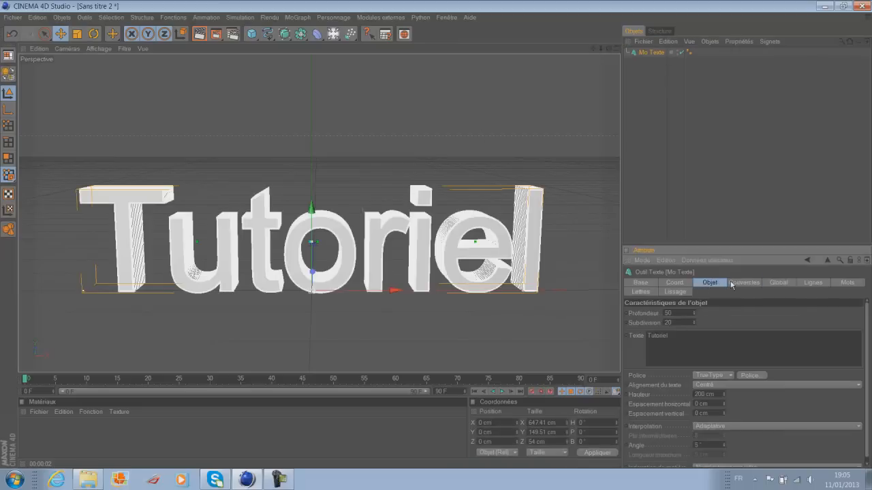
pyautogui.click(731, 284)
pyautogui.click(641, 59)
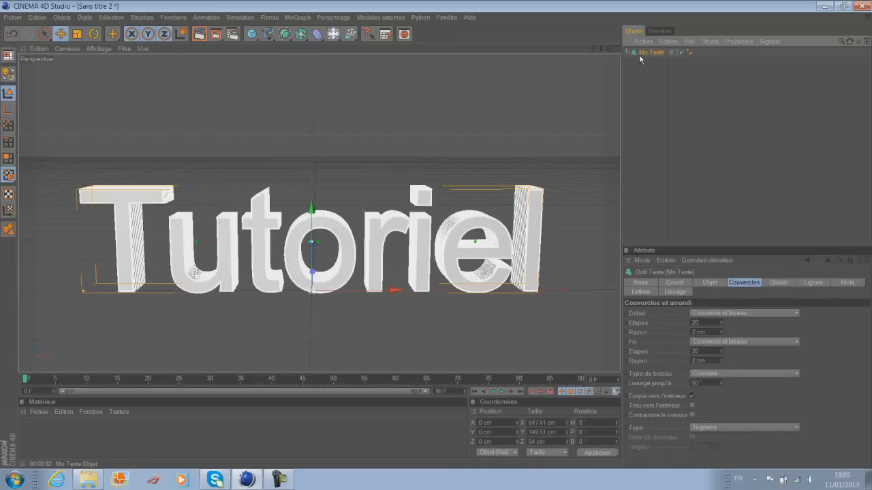
pyautogui.click(709, 283)
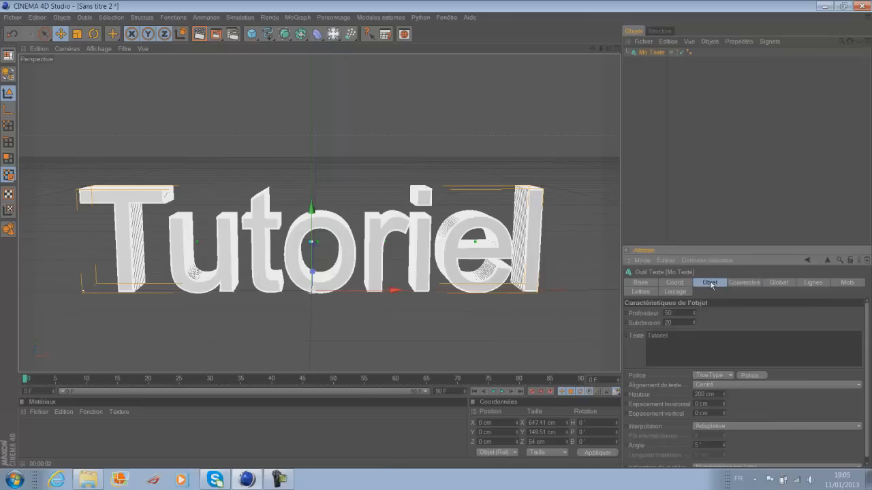
pyautogui.click(747, 377)
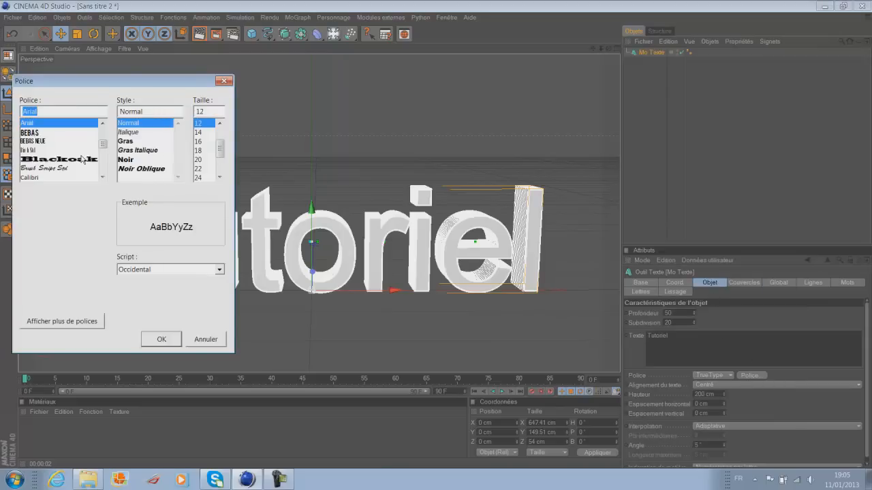
pyautogui.click(26, 142)
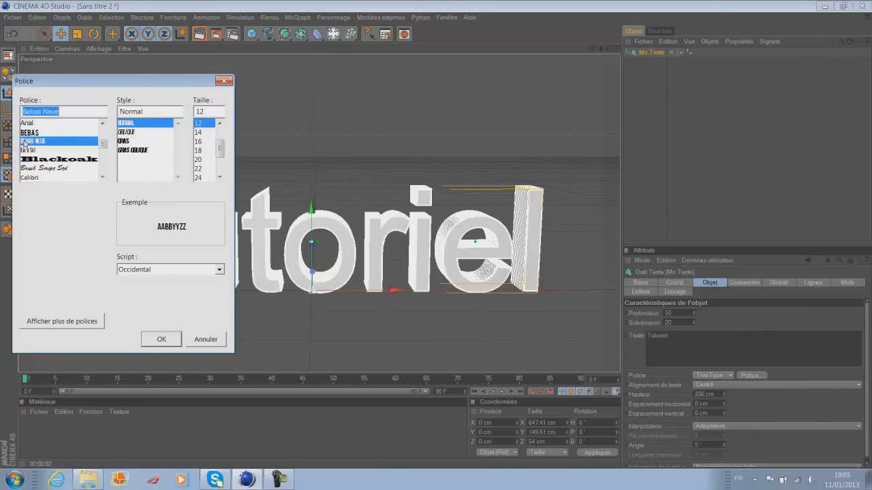
pyautogui.click(156, 339)
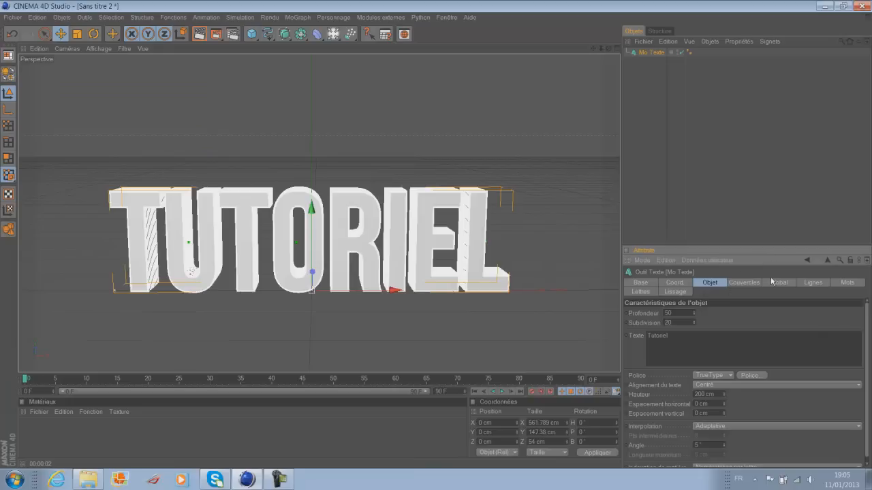
# Examine the Mo Texte object's attribute categories, including its base, coordinate, line, word, letter, smoothing and cap settings
pyautogui.click(650, 287)
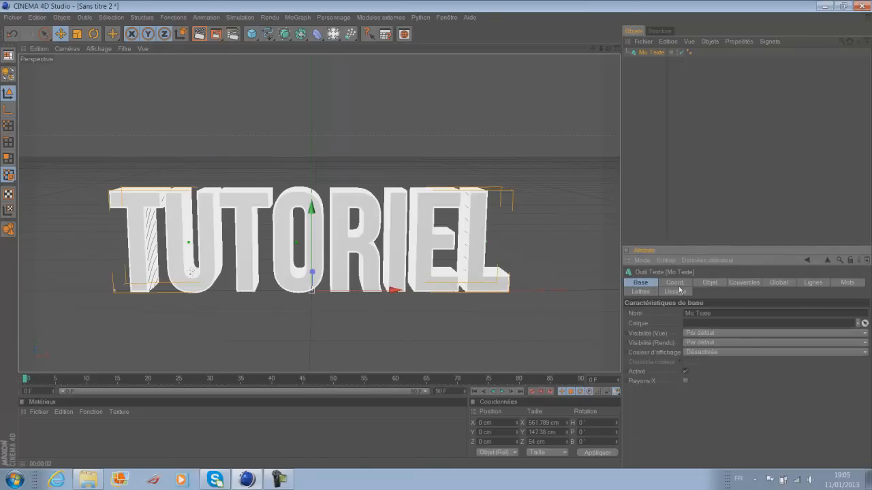
pyautogui.click(678, 285)
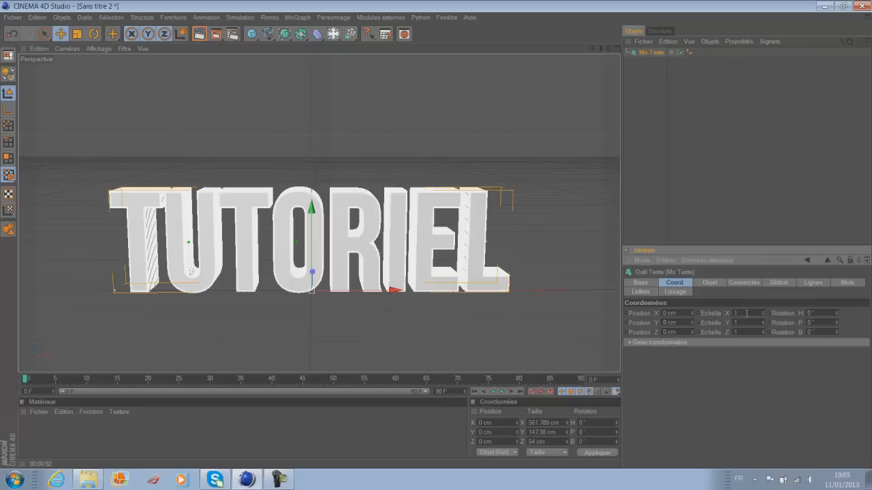
pyautogui.click(708, 285)
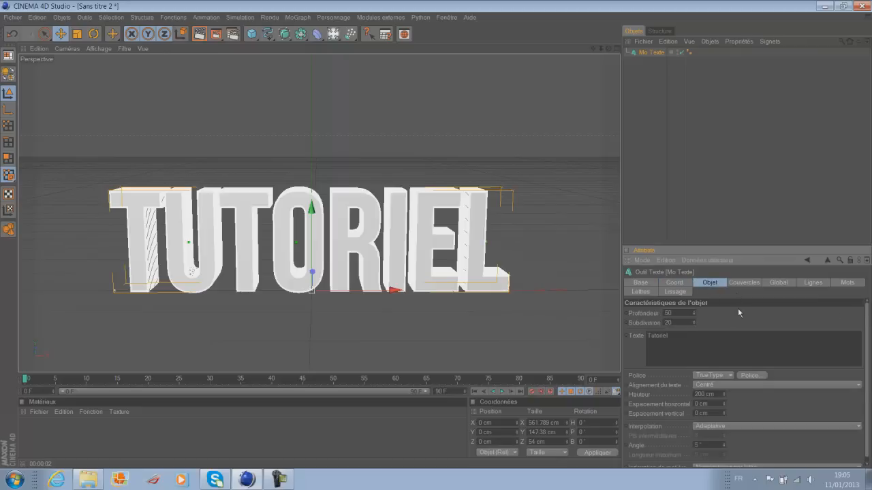
pyautogui.click(743, 283)
pyautogui.click(779, 283)
pyautogui.click(812, 283)
pyautogui.click(846, 282)
pyautogui.click(640, 292)
pyautogui.click(679, 291)
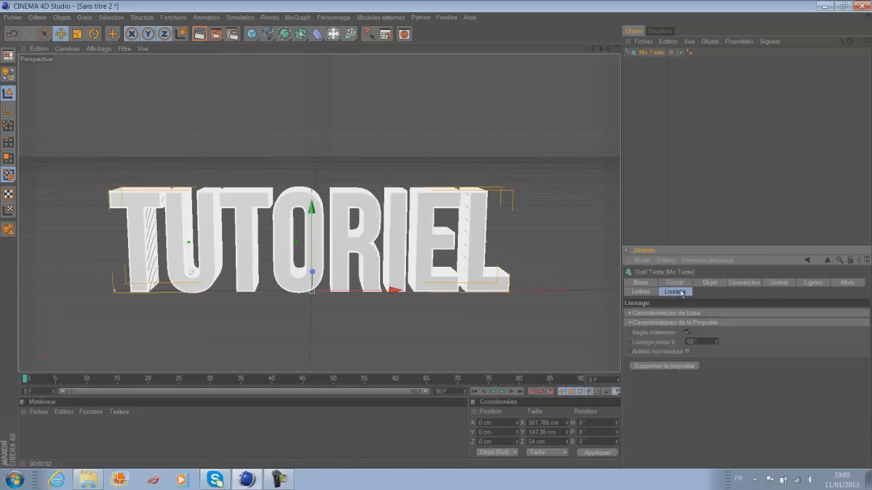
pyautogui.click(731, 284)
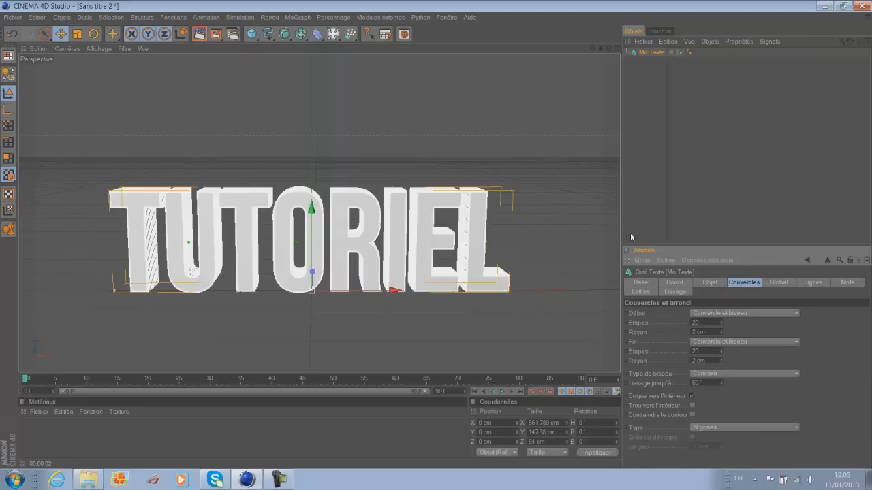
# Clear the selection, add a Plan object to the scene and widen it to about 797 cm
pyautogui.click(709, 192)
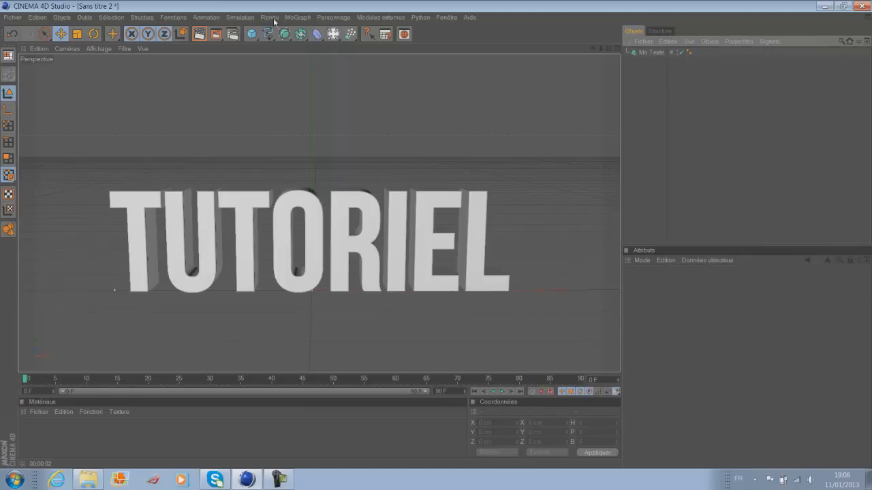
pyautogui.click(333, 34)
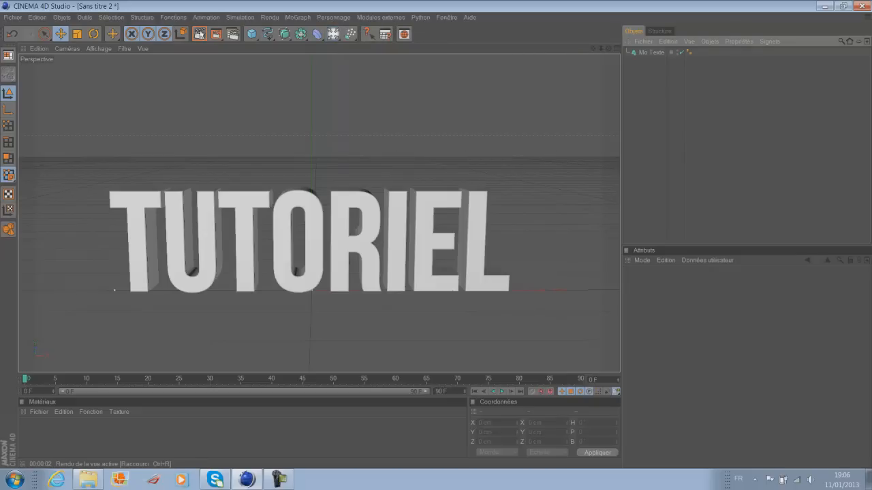
pyautogui.click(250, 35)
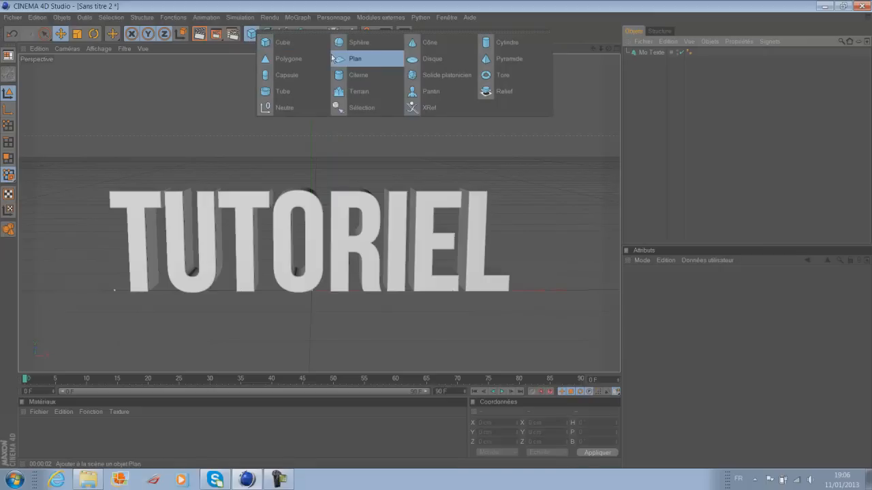
pyautogui.click(354, 59)
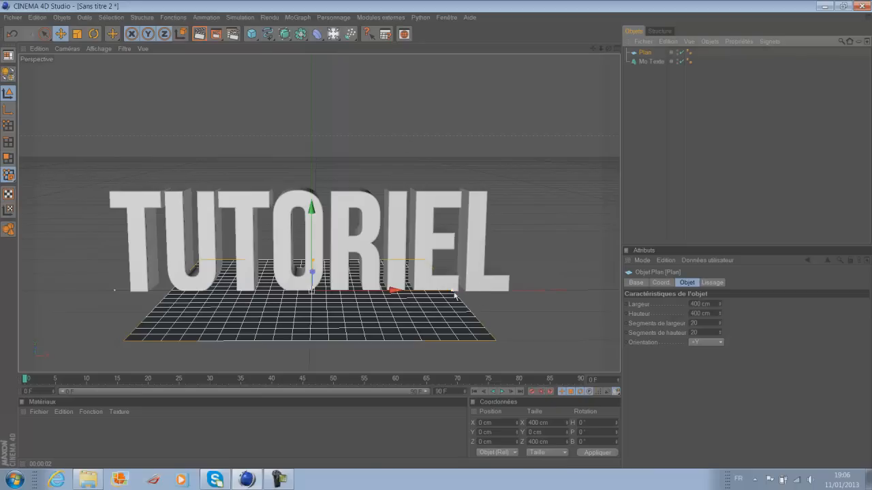
pyautogui.moveTo(455, 295); pyautogui.dragTo(591, 289)
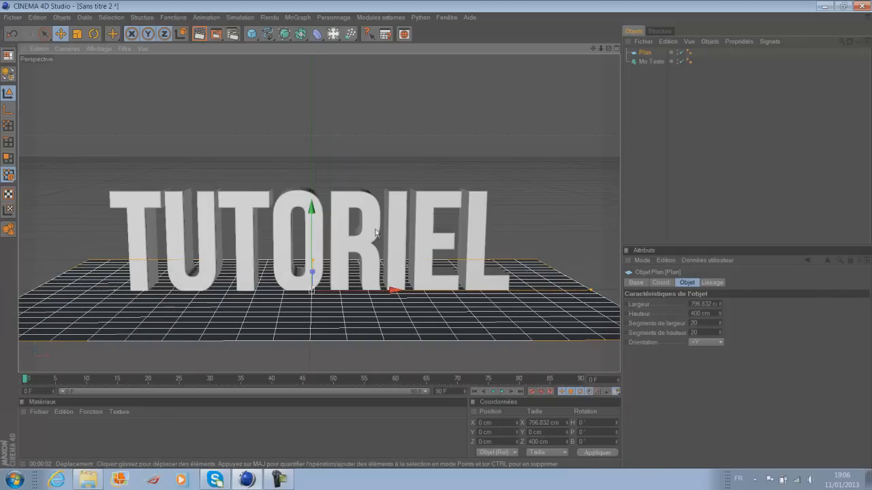
# Raise the plane above the text to a Y position of about 356 cm
pyautogui.scroll(-5, 376, 233)
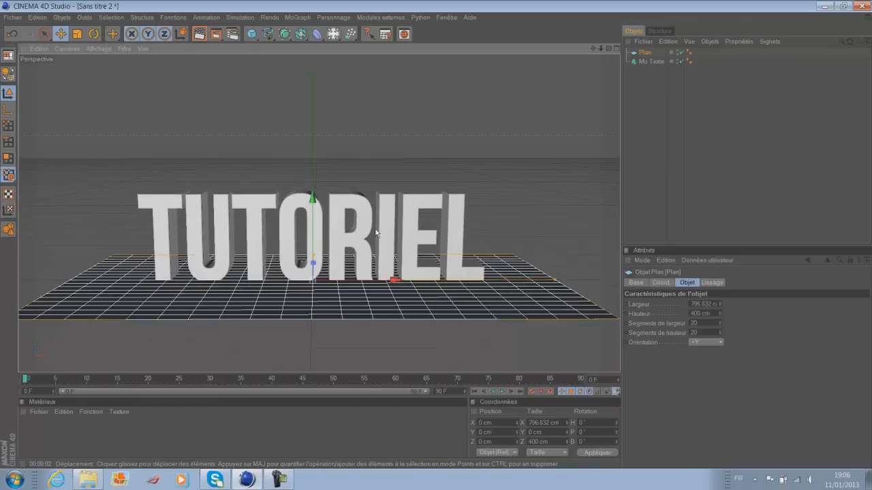
pyautogui.scroll(-4, 375, 229)
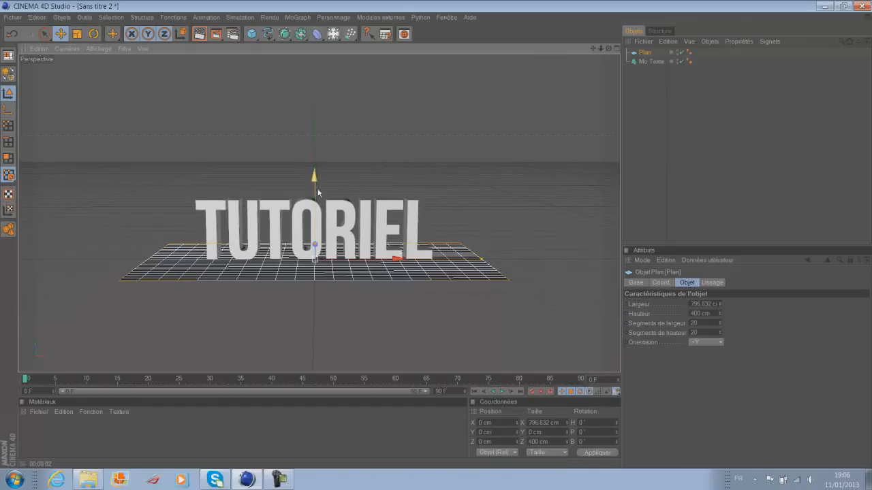
pyautogui.moveTo(314, 185); pyautogui.dragTo(314, 49)
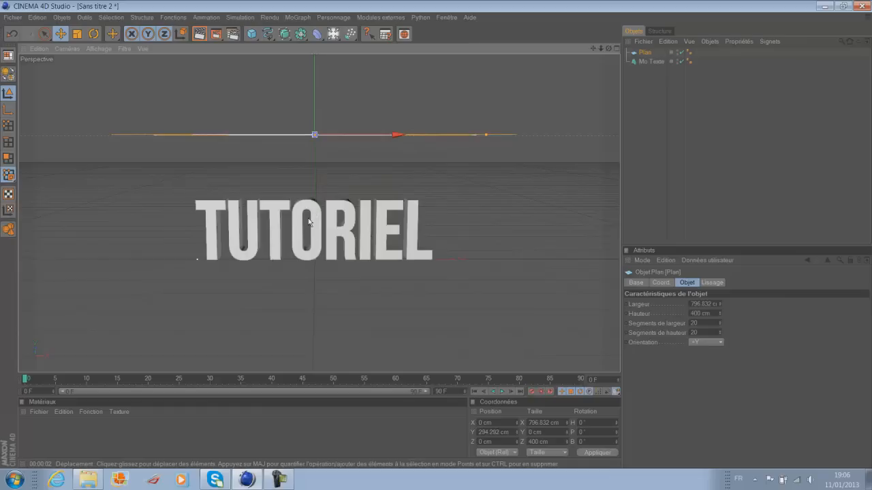
pyautogui.scroll(2, 309, 222)
pyautogui.scroll(6, 308, 222)
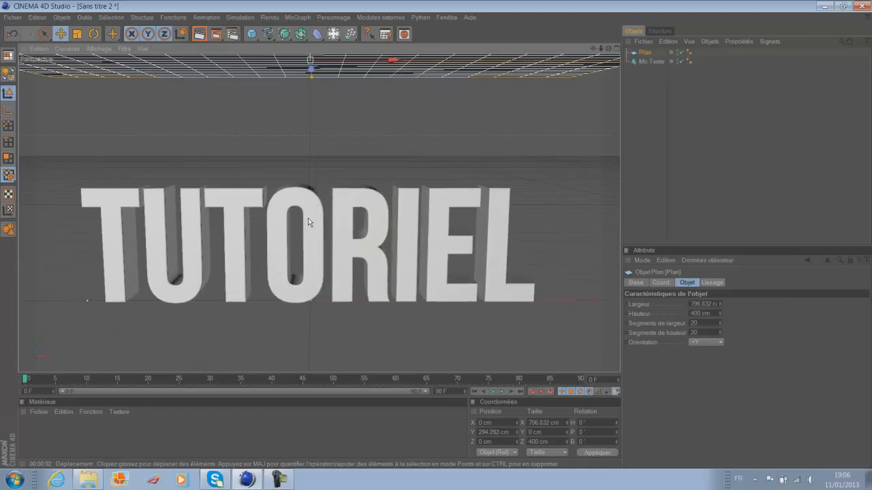
pyautogui.scroll(-8, 307, 218)
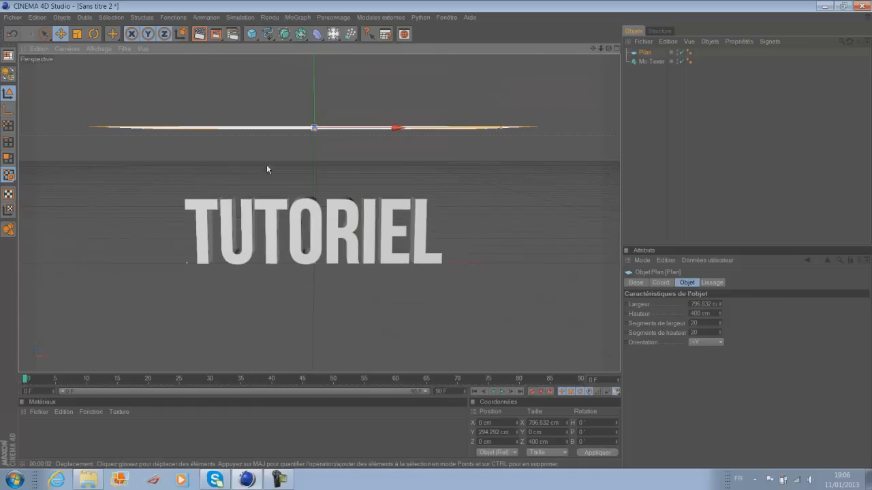
pyautogui.moveTo(313, 97); pyautogui.dragTo(314, 63)
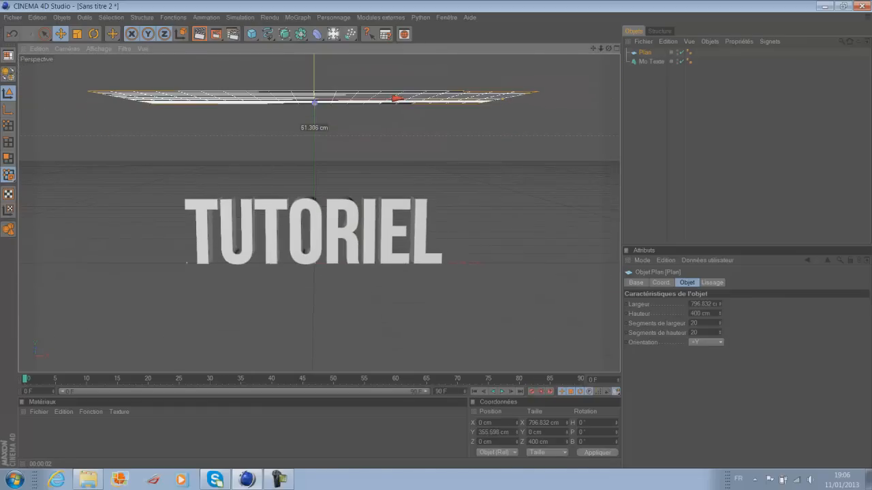
# Render the active view to preview the text with the plane overhead, then clear the selection
pyautogui.scroll(4, 317, 176)
pyautogui.scroll(3, 319, 178)
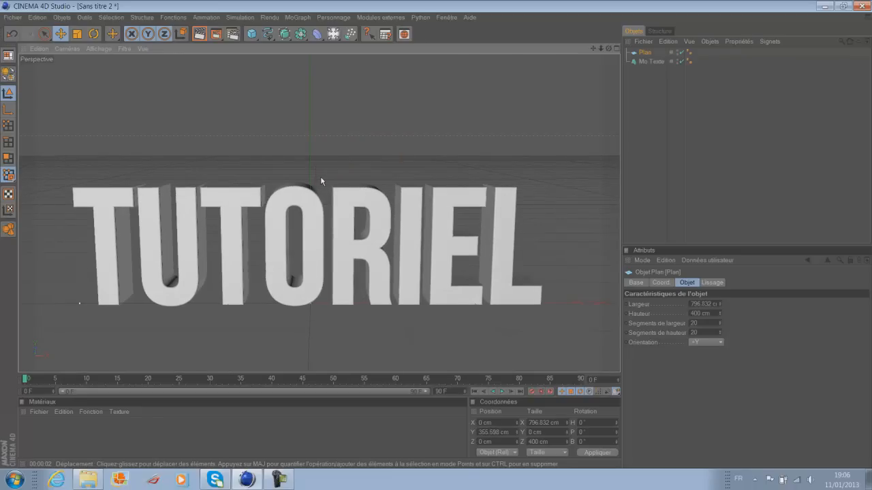
pyautogui.click(201, 33)
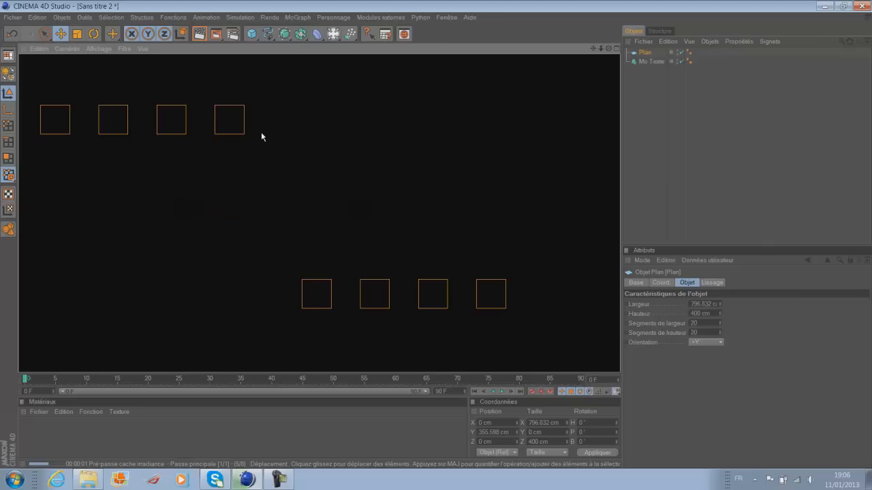
pyautogui.click(261, 136)
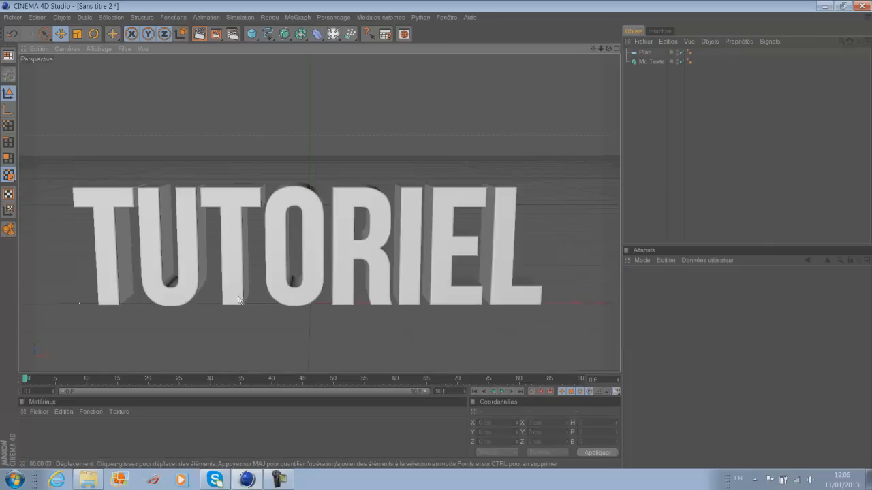
# Create a new material and disable its Couleur and Spécularité channels
pyautogui.click(43, 412)
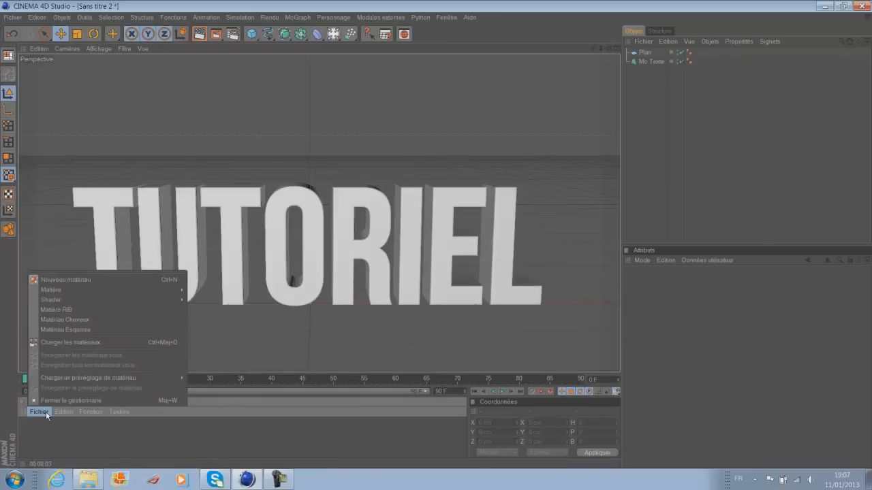
pyautogui.click(68, 279)
pyautogui.click(133, 440)
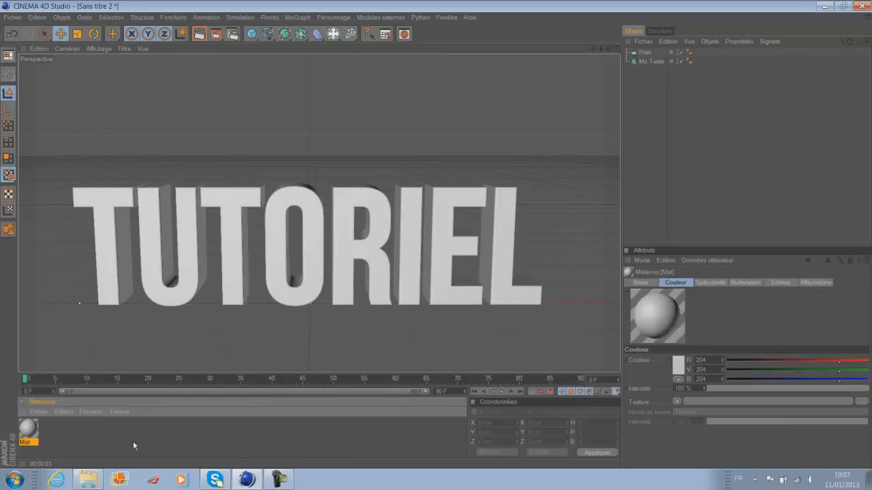
pyautogui.doubleClick(33, 432)
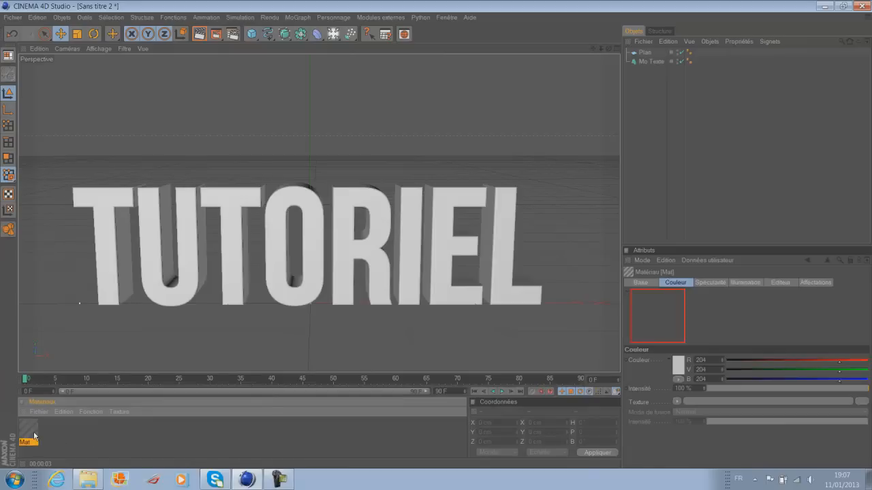
pyautogui.doubleClick(29, 429)
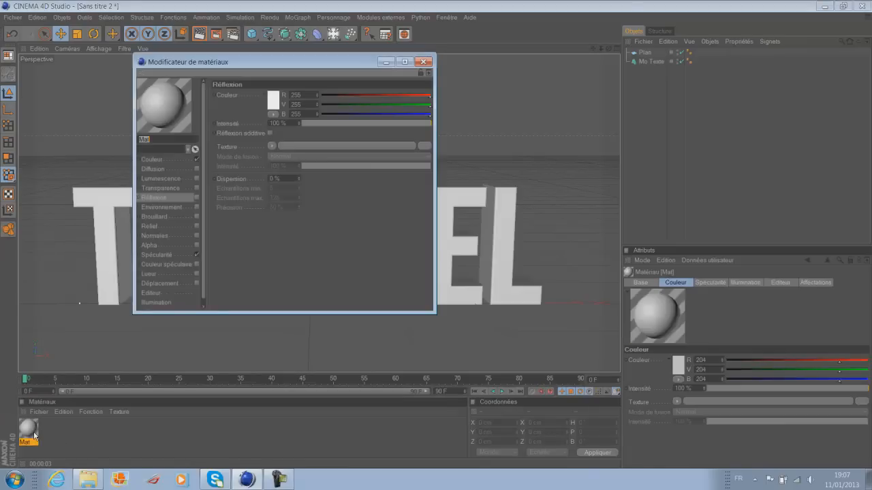
pyautogui.click(196, 159)
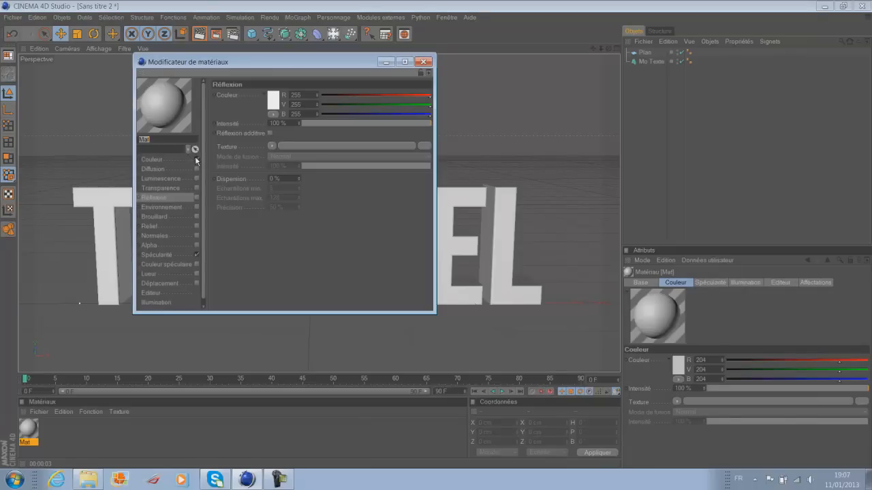
pyautogui.click(197, 254)
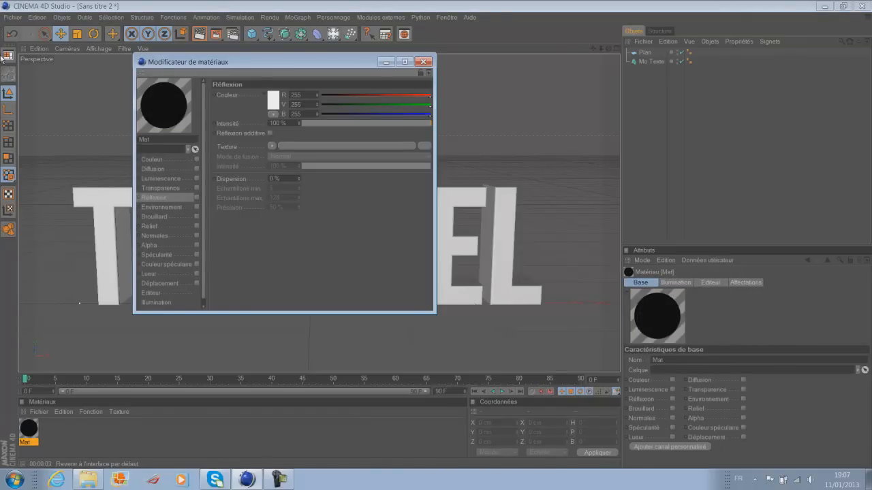
# Set the material preview shape to Plan and enable the Luminescence channel with a Dégradé texture
pyautogui.rightClick(157, 99)
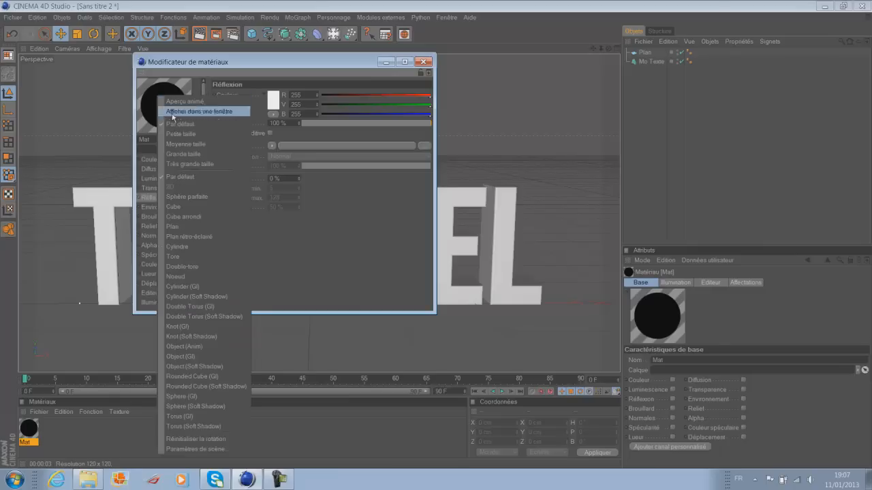
pyautogui.click(178, 227)
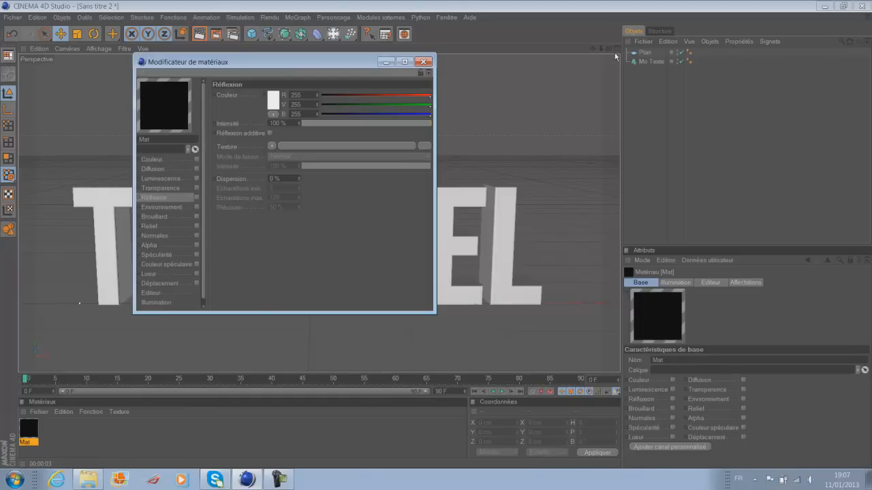
pyautogui.click(196, 179)
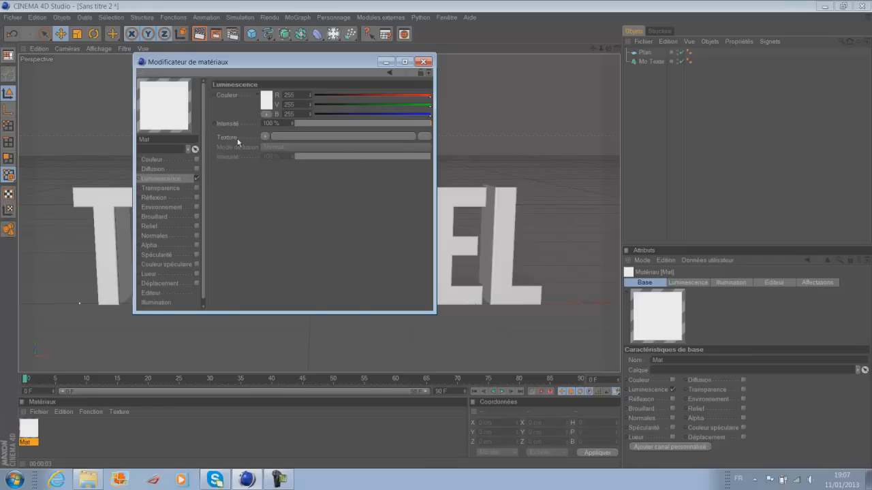
pyautogui.click(265, 136)
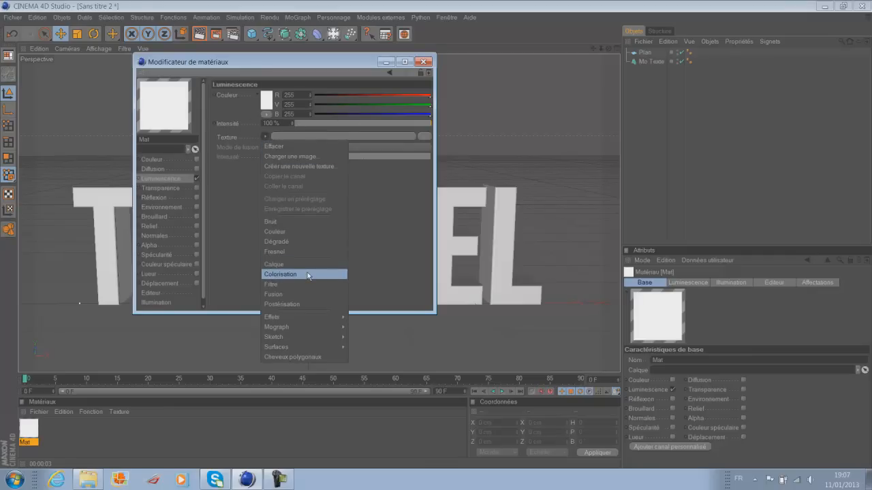
pyautogui.click(305, 243)
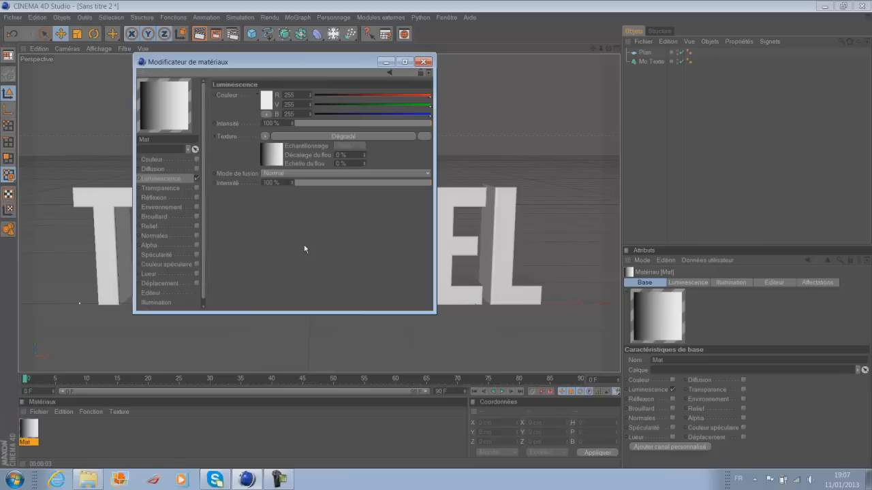
# Set the type of the luminescence gradient to 2D - Circulaire
pyautogui.click(272, 158)
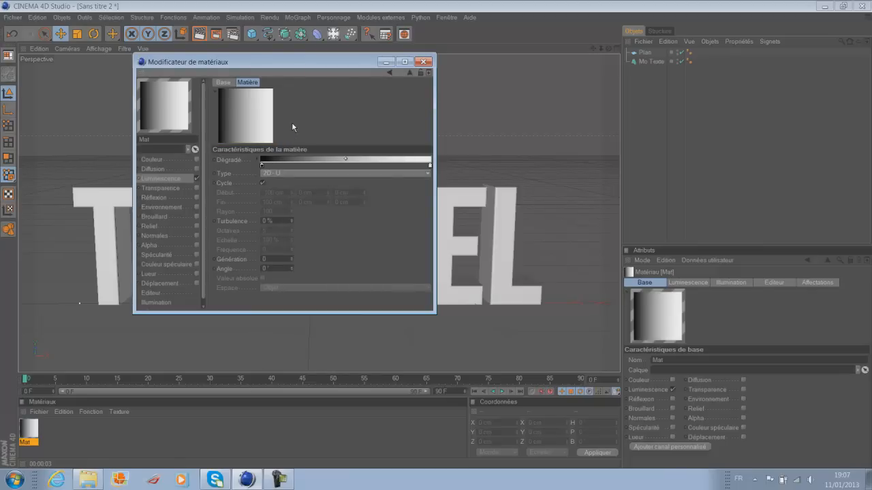
pyautogui.click(287, 170)
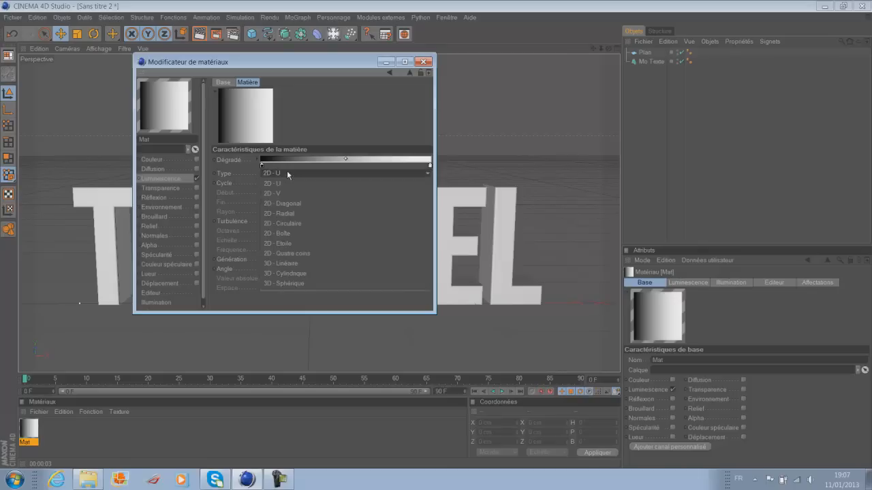
pyautogui.click(303, 213)
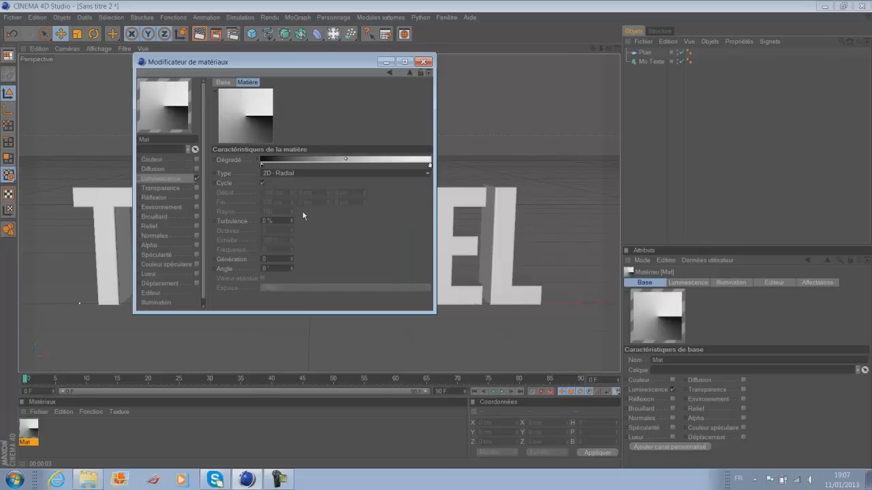
pyautogui.click(296, 170)
pyautogui.click(303, 211)
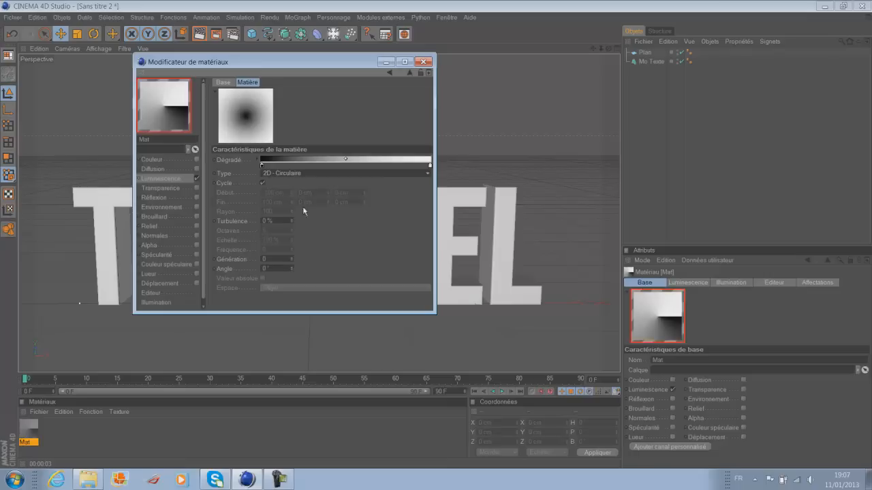
# Reverse the gradient so that white sits at its start and black at its far end
pyautogui.moveTo(262, 165); pyautogui.dragTo(364, 165)
pyautogui.moveTo(430, 166); pyautogui.dragTo(195, 171)
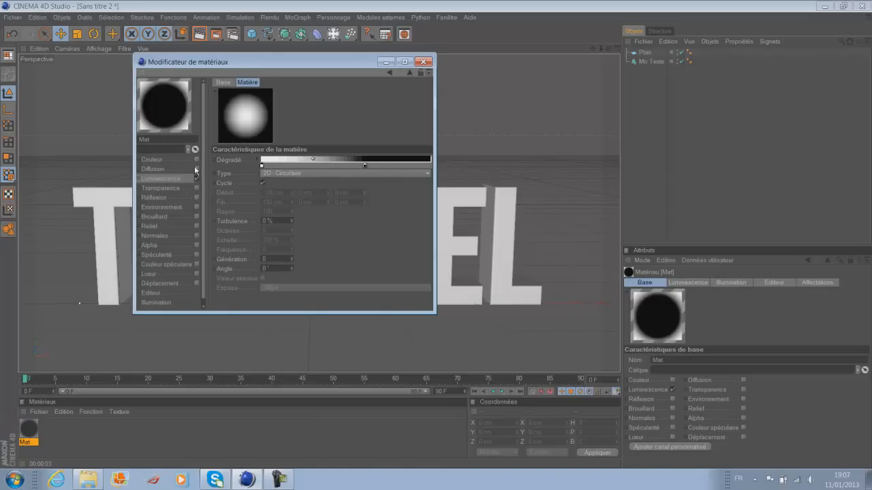
pyautogui.moveTo(365, 166); pyautogui.dragTo(437, 171)
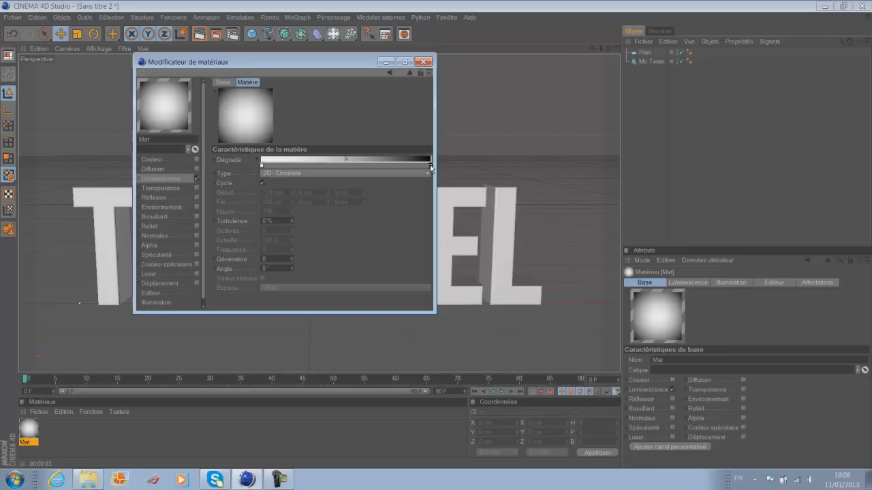
# Change the gradient's black end knot to a neutral grey with RGB values of 126
pyautogui.doubleClick(429, 166)
pyautogui.moveTo(389, 175); pyautogui.dragTo(365, 161)
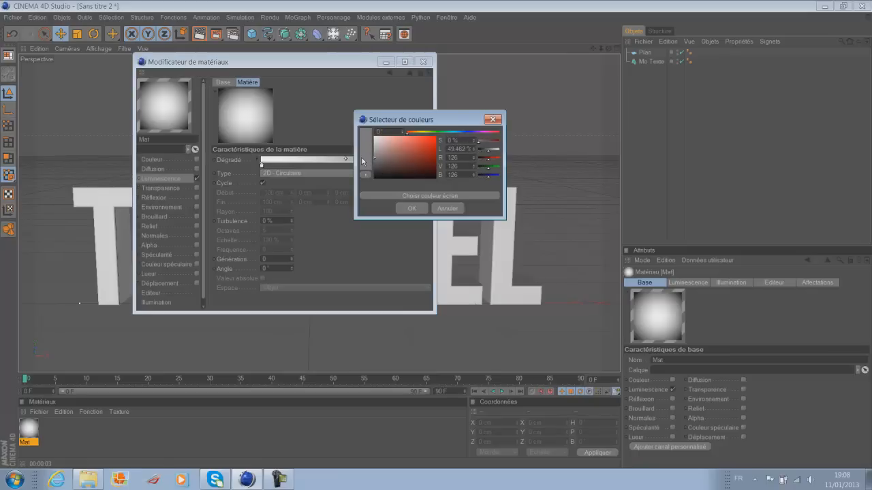
pyautogui.click(406, 207)
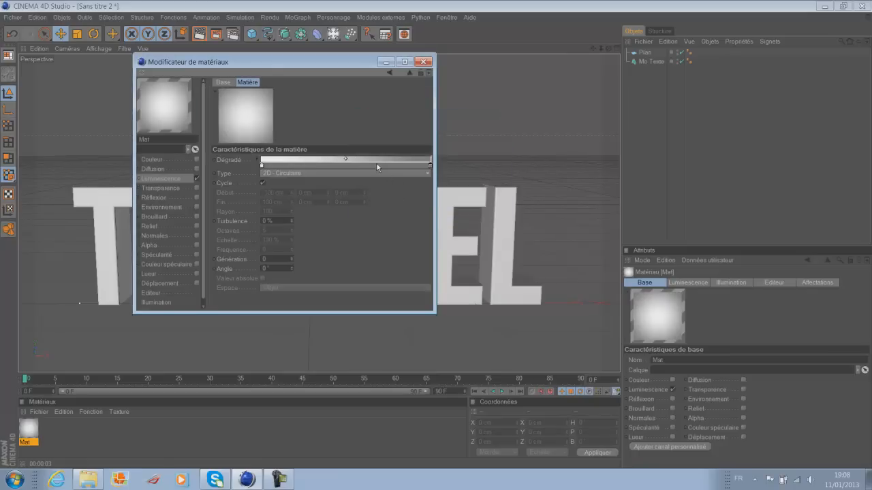
# Apply the Mat material to the Plan object and render the active view to preview its lighting on the text
pyautogui.click(423, 61)
pyautogui.moveTo(26, 436); pyautogui.dragTo(644, 55)
pyautogui.click(199, 34)
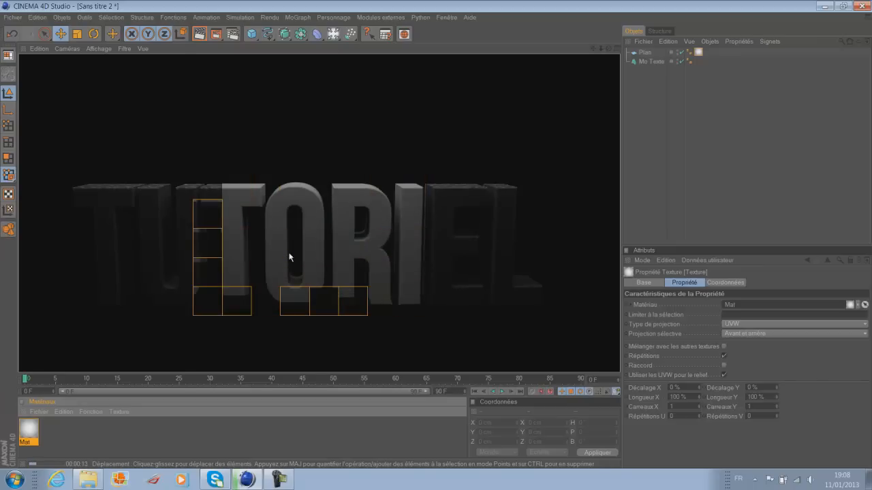
pyautogui.click(711, 151)
# Turn off Illumination globale and Occlusion ambiante in the Animation 1 render settings and render the active view again
pyautogui.click(230, 35)
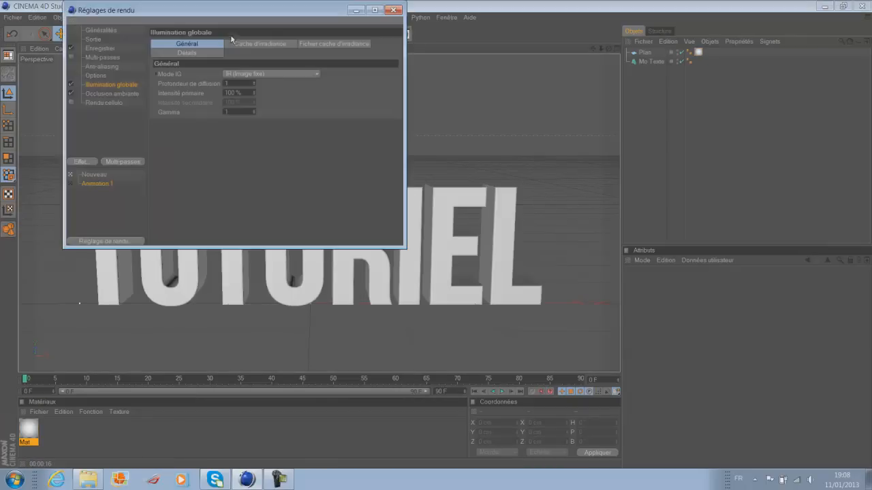
pyautogui.click(71, 84)
pyautogui.click(355, 11)
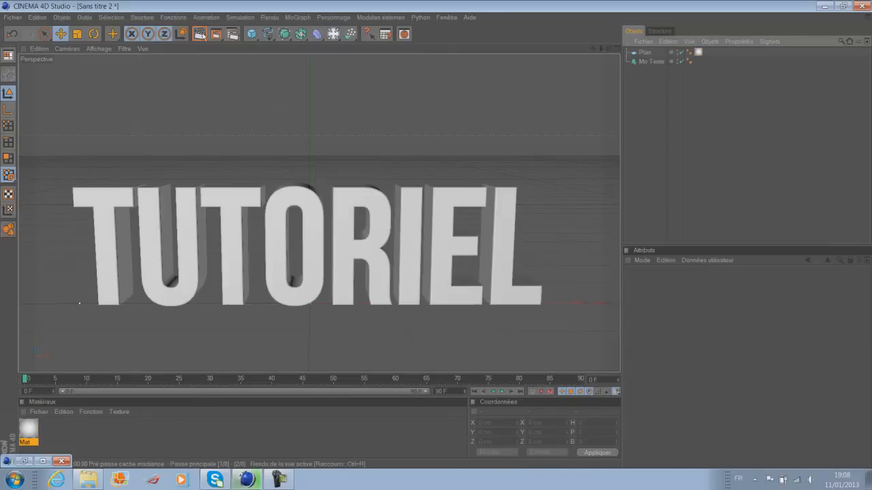
pyautogui.click(200, 34)
pyautogui.click(702, 137)
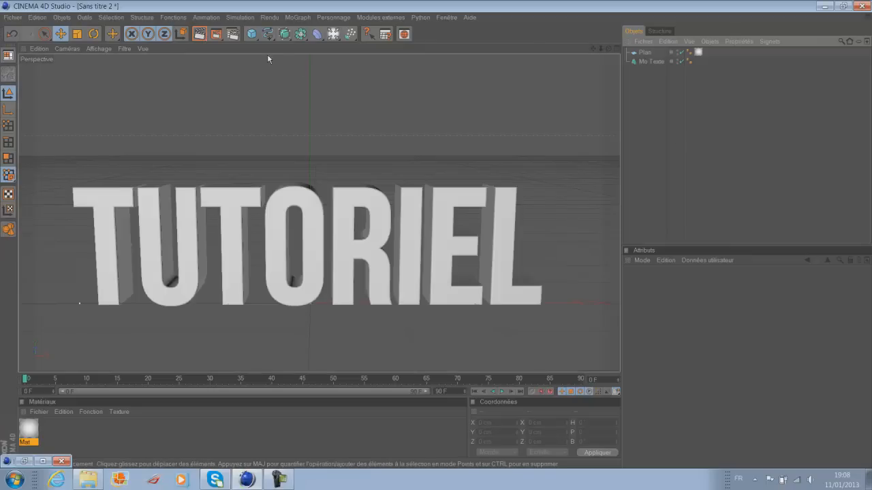
# Delete the Nouveau render preset, leaving only Animation 1, and render the active view to compare the lighting
pyautogui.click(42, 461)
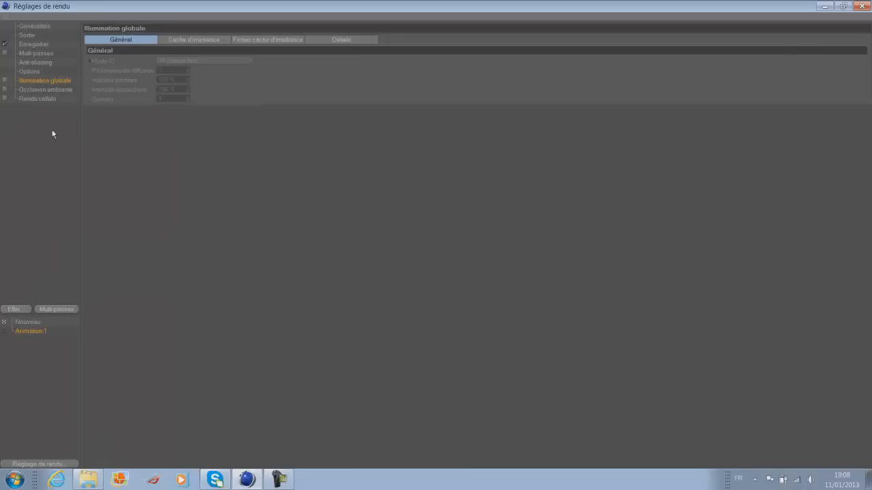
pyautogui.click(30, 322)
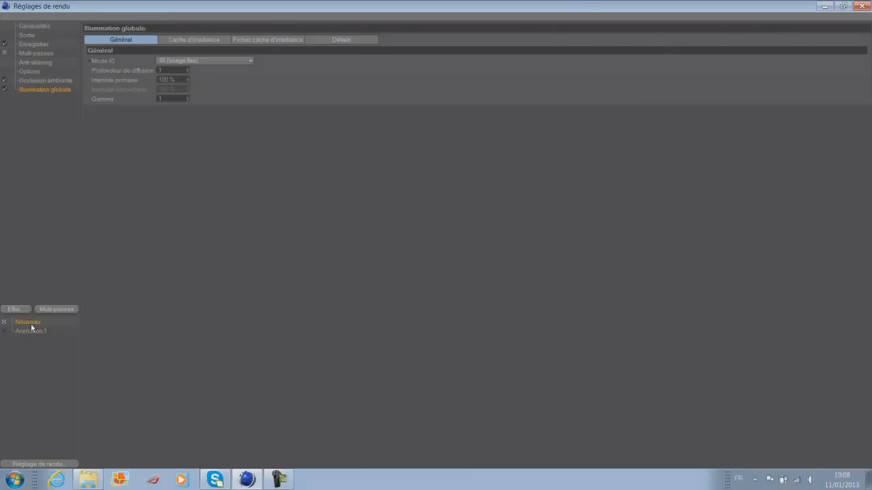
pyautogui.press('Delete')
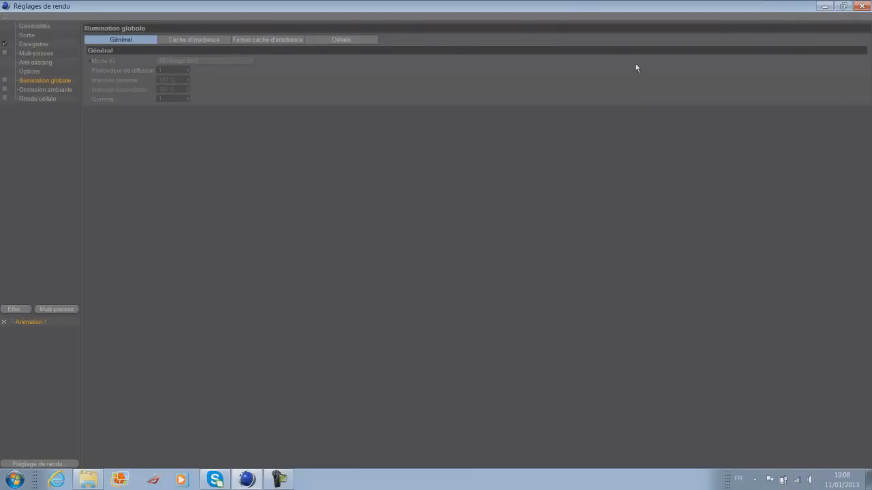
pyautogui.click(824, 6)
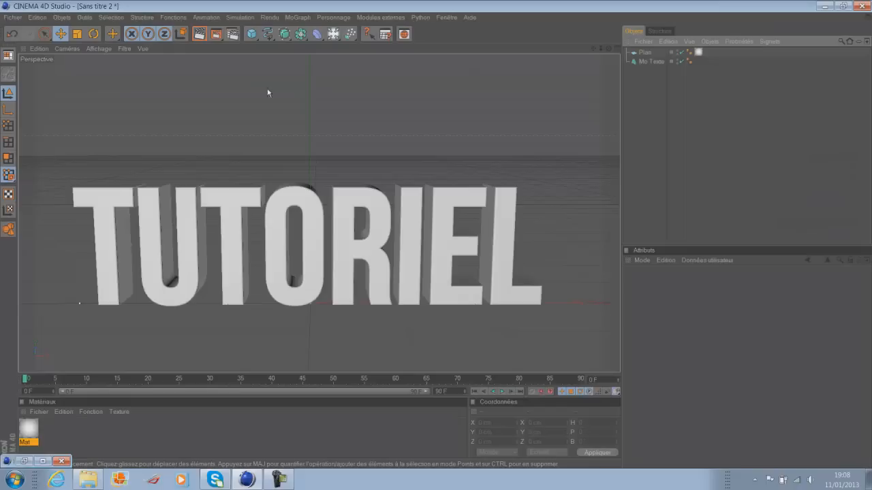
pyautogui.click(199, 34)
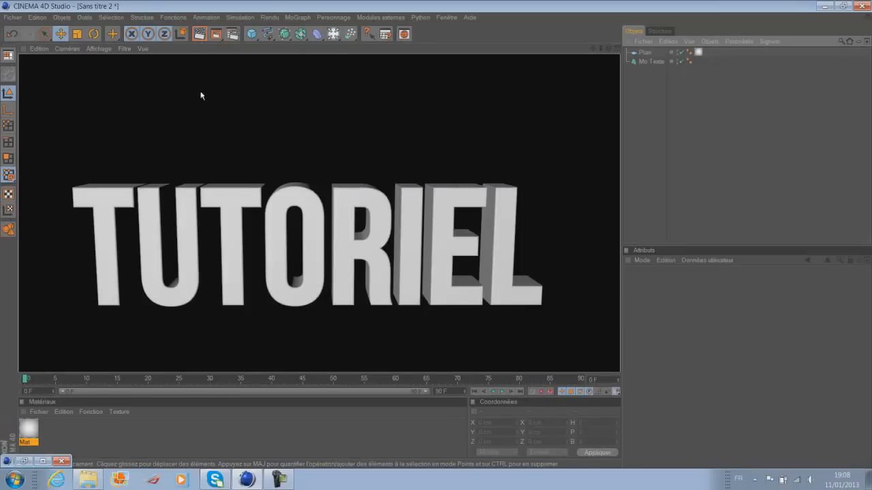
# Enable Illumination globale and Occlusion ambiante in the Animation 1 render settings and close the settings
pyautogui.click(42, 461)
pyautogui.click(5, 81)
pyautogui.click(5, 89)
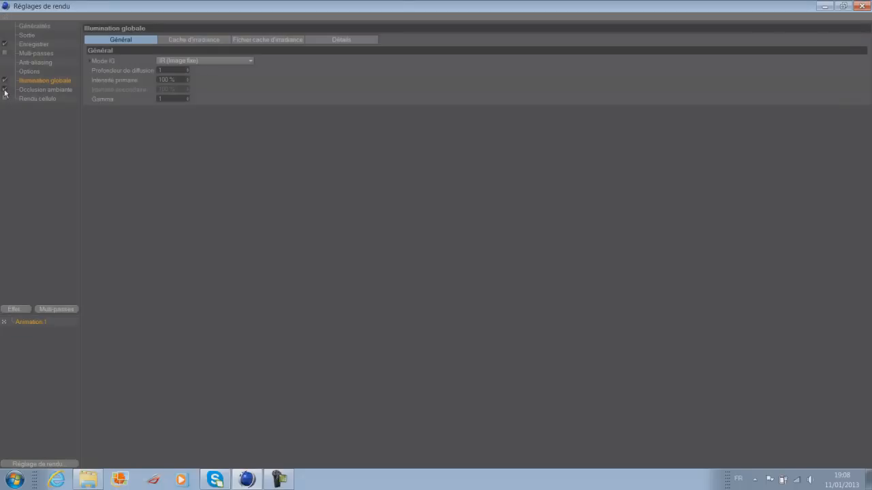
pyautogui.click(861, 5)
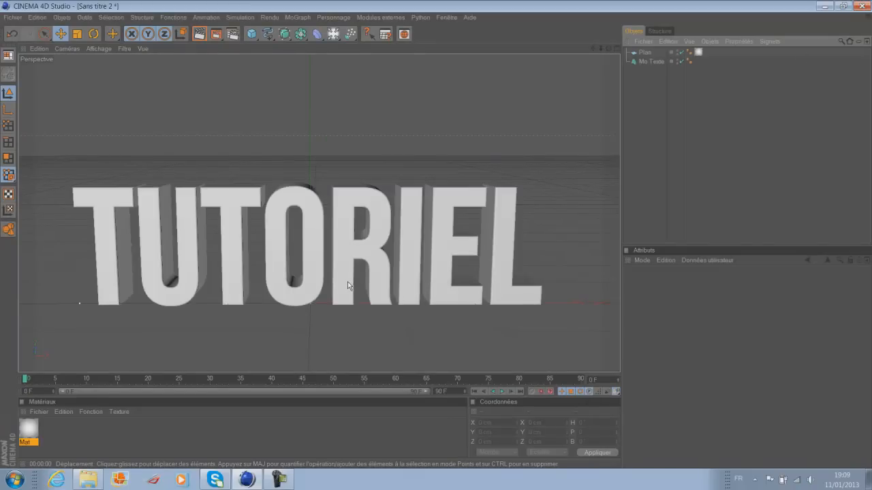
# Create a new material and set its Couleur channel to a dark grey with RGB values of 93
pyautogui.doubleClick(197, 428)
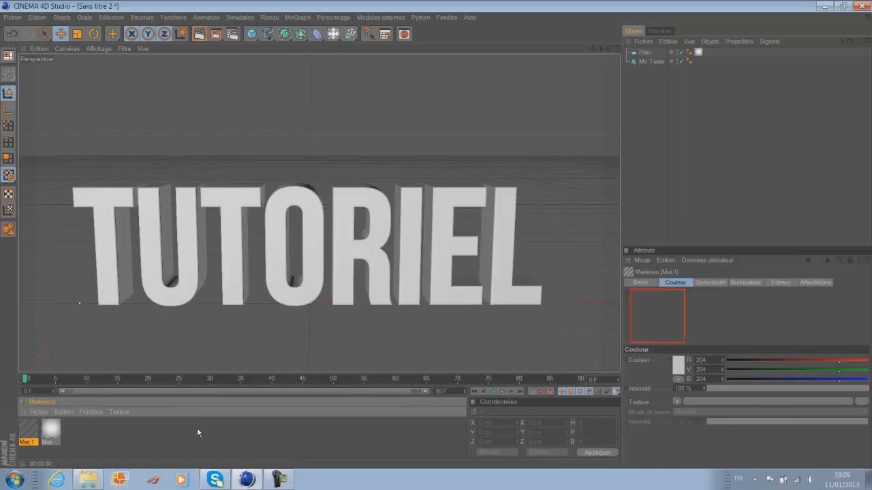
pyautogui.doubleClick(30, 429)
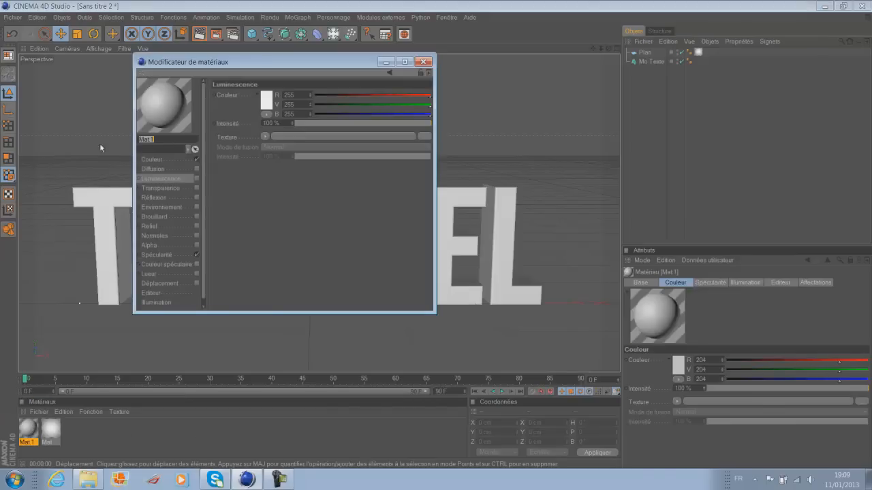
pyautogui.click(153, 159)
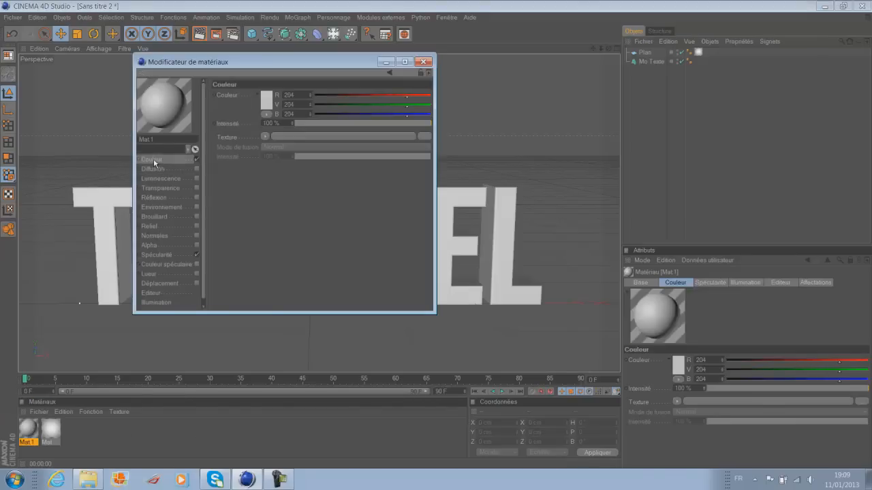
pyautogui.click(265, 105)
pyautogui.moveTo(219, 95); pyautogui.dragTo(199, 106)
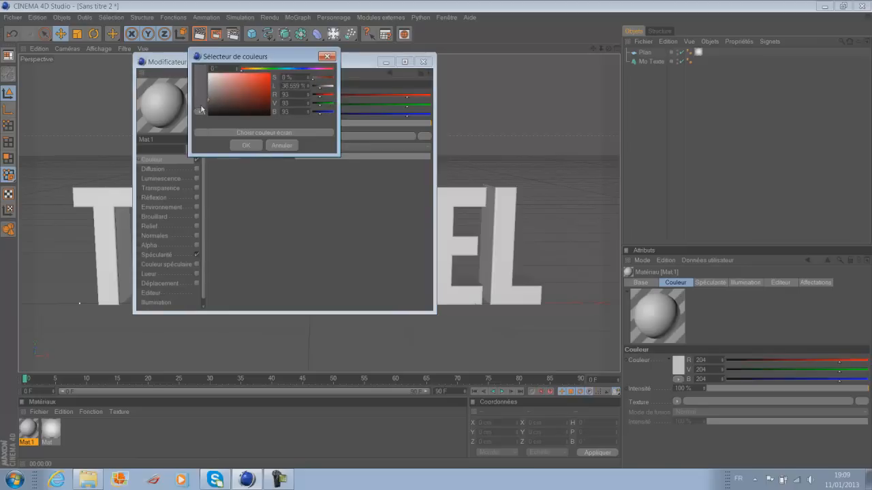
pyautogui.click(247, 146)
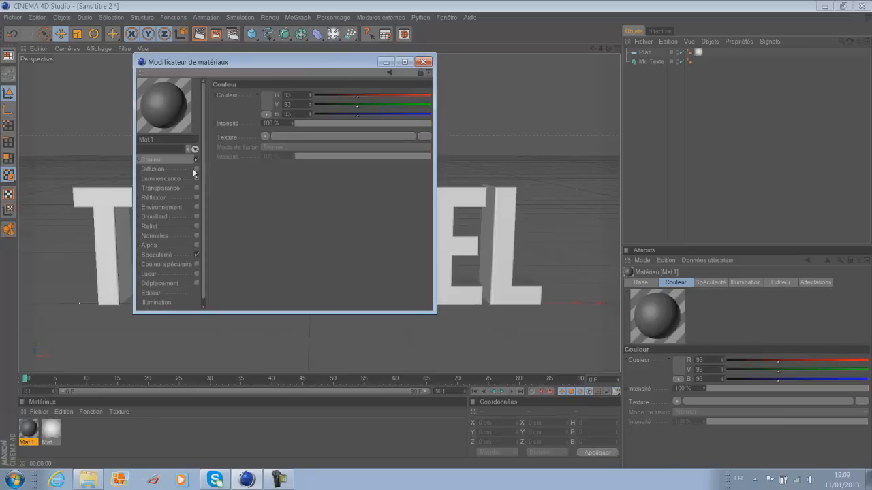
# Enable Réflexion on Mat.1 with a Fresnel texture and a reflection intensity of 5 %
pyautogui.click(195, 196)
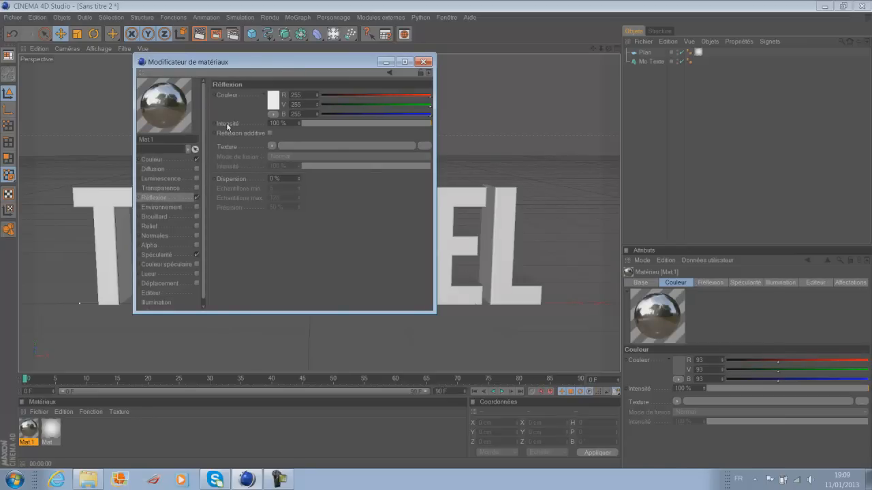
pyautogui.click(271, 146)
pyautogui.click(308, 262)
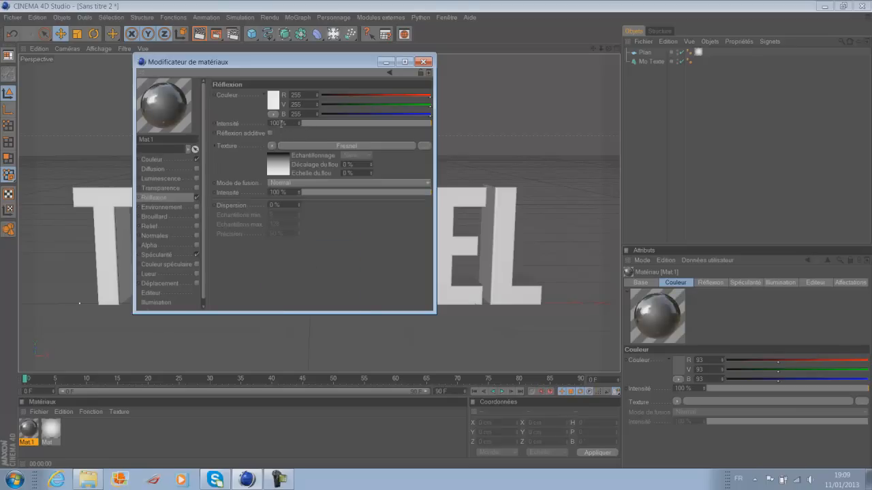
pyautogui.write('5')
pyautogui.press('Return')
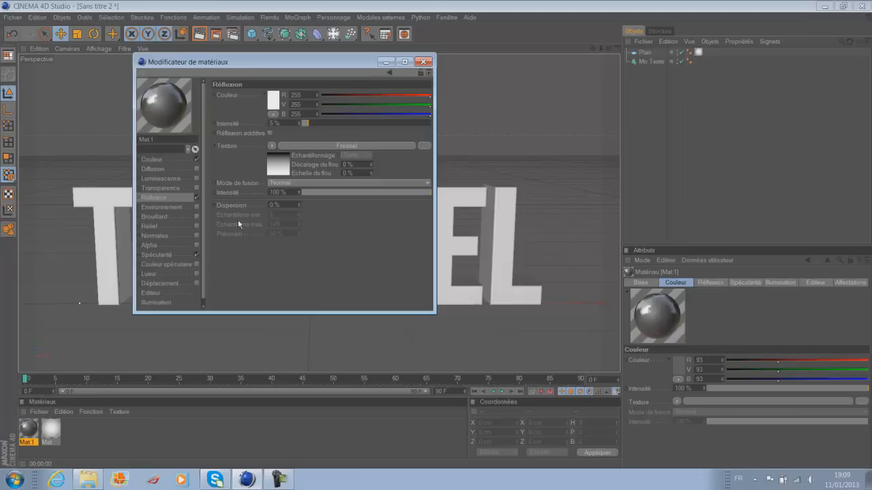
pyautogui.click(196, 255)
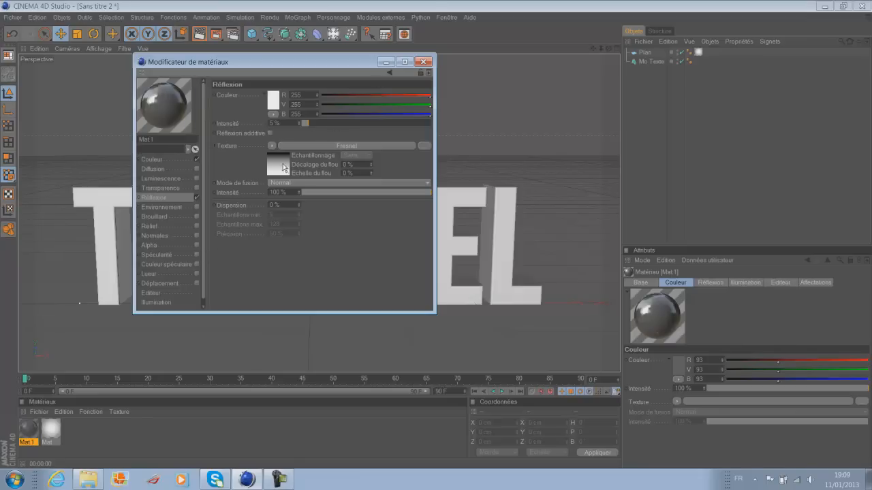
pyautogui.click(423, 62)
# Apply the Mat.1 material to the Mo Texte object and render the active view to preview it
pyautogui.moveTo(620, 63); pyautogui.dragTo(636, 61)
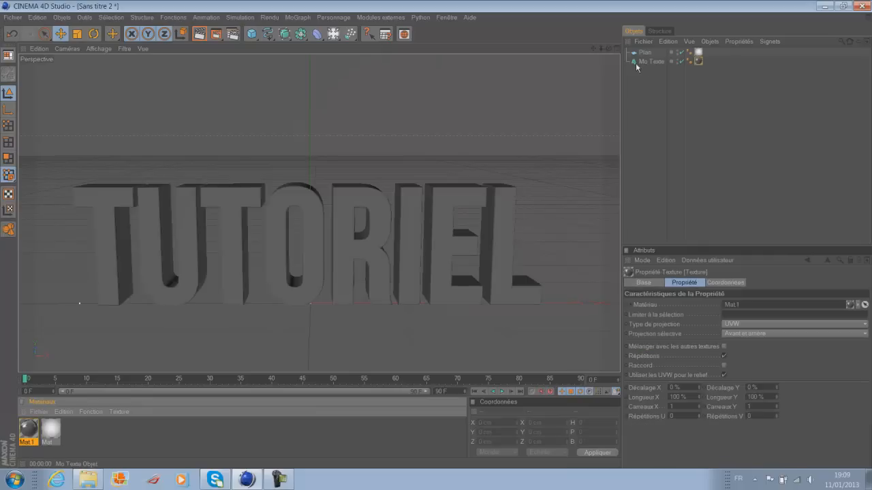
pyautogui.click(198, 33)
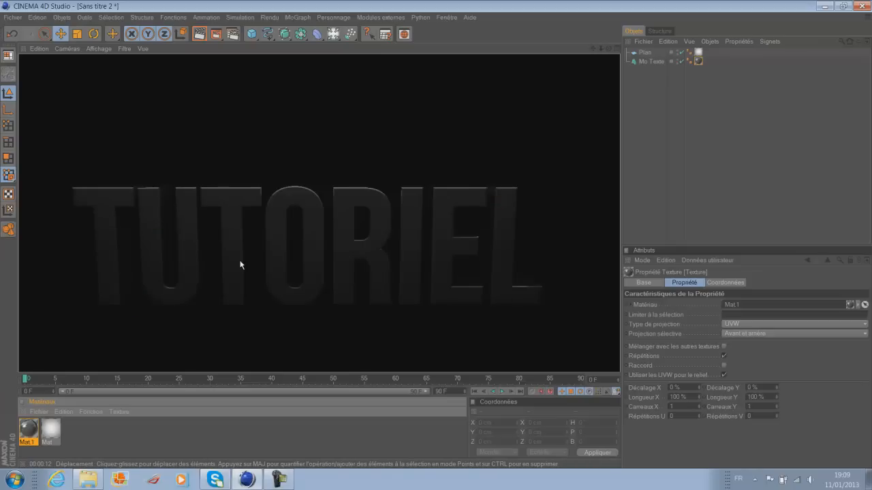
pyautogui.click(738, 171)
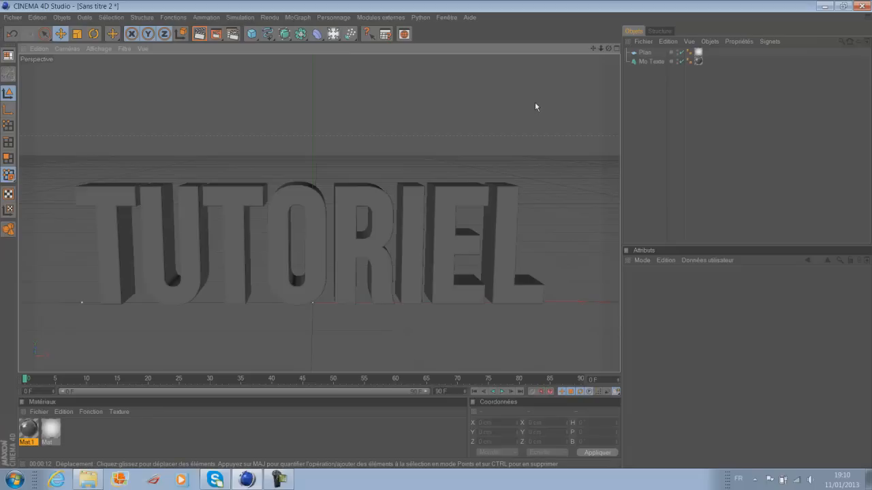
# Add an Effecteur Randomisation to the Mo Texte object, keeping the effector at its original position
pyautogui.click(653, 63)
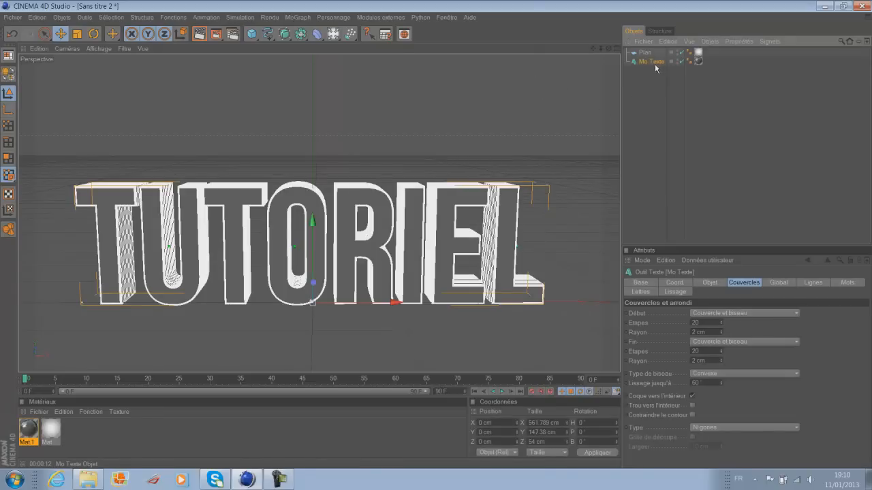
pyautogui.click(298, 17)
pyautogui.moveTo(300, 32)
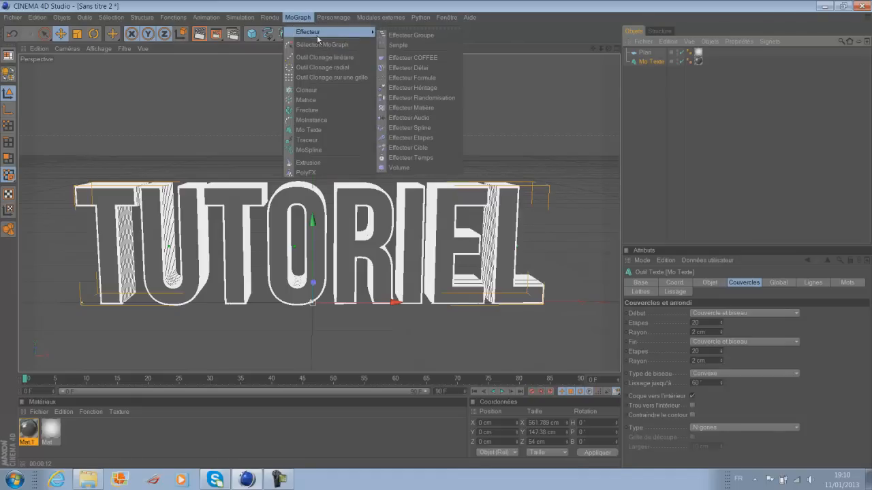
pyautogui.click(451, 98)
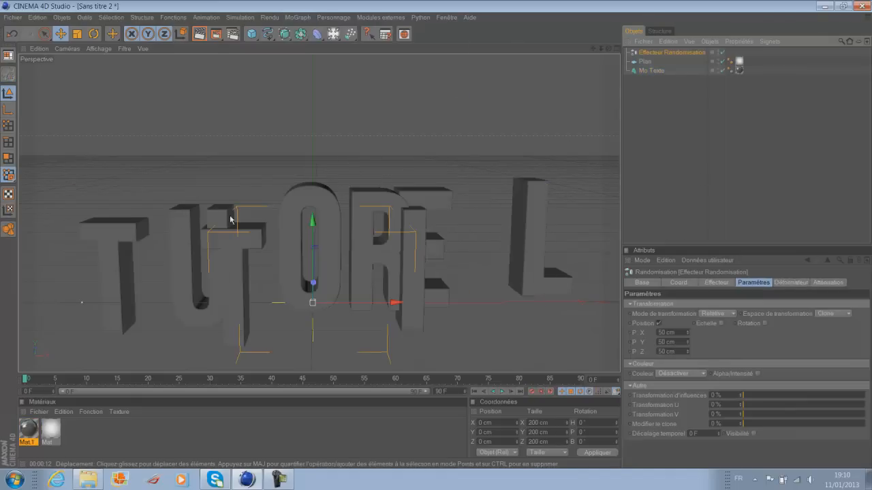
pyautogui.moveTo(399, 303); pyautogui.dragTo(358, 306)
pyautogui.hotkey('ctrl', 'z')
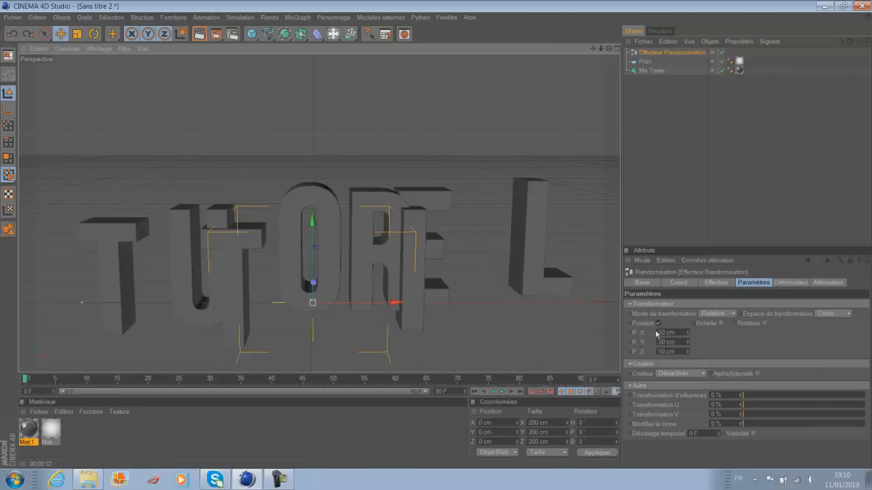
# Set the Randomisation effector's position to P.X 1315 cm, P.Y 535 cm and P.Z 328 cm, and keyframe all three at frame 0
pyautogui.moveTo(688, 333); pyautogui.dragTo(688, 276)
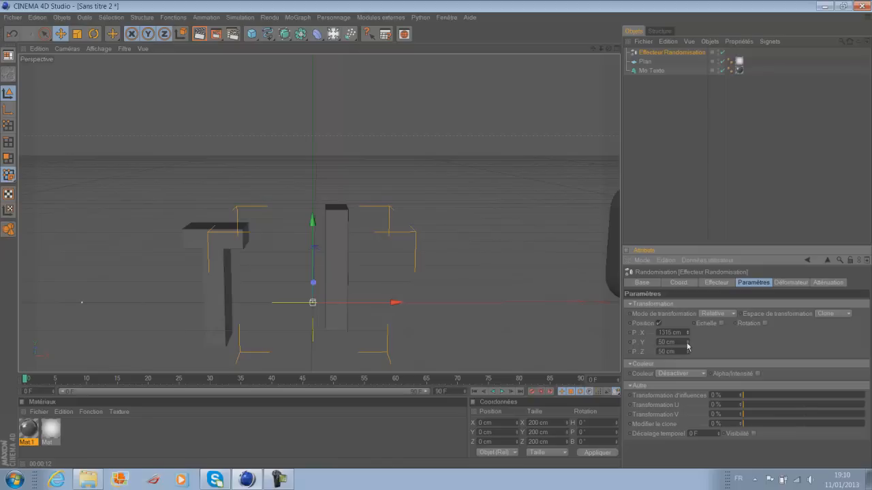
pyautogui.moveTo(687, 346); pyautogui.dragTo(687, 314)
pyautogui.moveTo(687, 351); pyautogui.dragTo(688, 331)
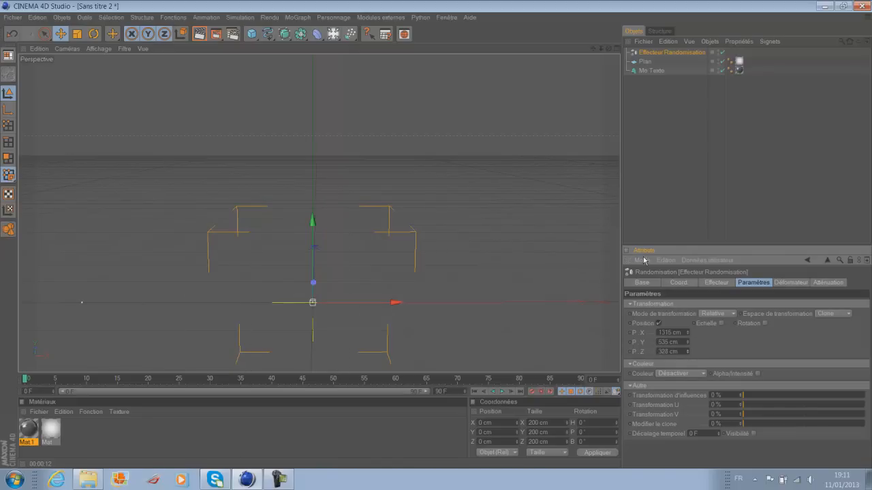
pyautogui.click(630, 332)
pyautogui.click(630, 342)
pyautogui.click(630, 351)
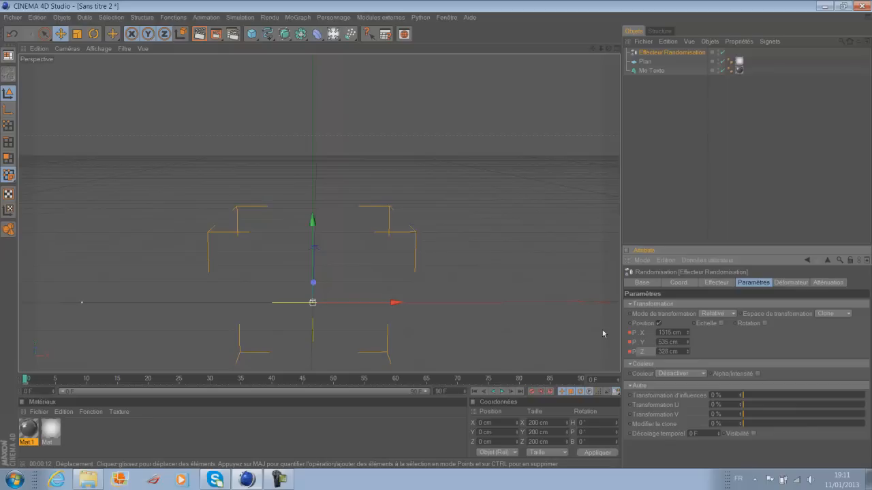
# Enable Rotation on the effector with R.H 282°, R.P 257° and R.B 275°, and keyframe all three at frame 0
pyautogui.click(764, 323)
pyautogui.click(768, 331)
pyautogui.write('2652')
pyautogui.moveTo(775, 343); pyautogui.dragTo(757, 354)
pyautogui.write('257')
pyautogui.write('257')
pyautogui.write('75')
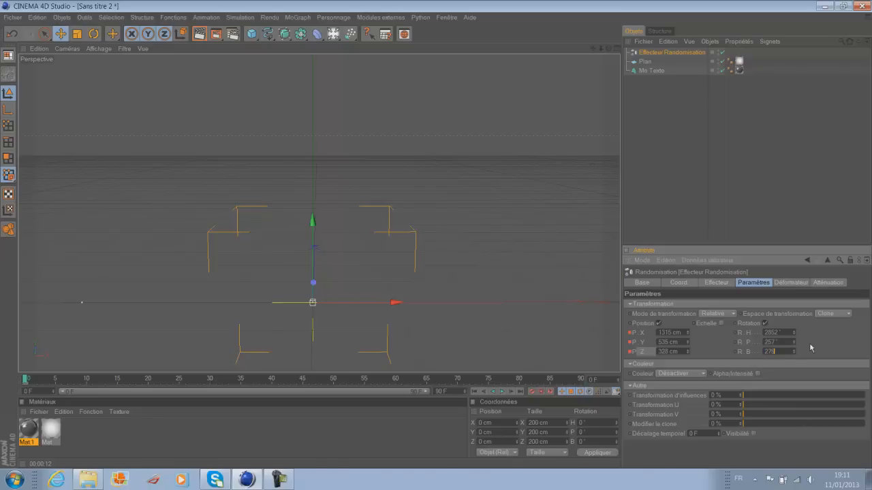
pyautogui.click(775, 333)
pyautogui.press('BackSpace')
pyautogui.keyDown('ctrl'); pyautogui.click(735, 342); pyautogui.keyUp('ctrl')
pyautogui.keyDown('ctrl'); pyautogui.click(735, 352); pyautogui.keyUp('ctrl')
# Go to frame 60 and set the effector's R.H, R.P and R.B rotation values to 0°
pyautogui.moveTo(26, 381); pyautogui.dragTo(7, 381)
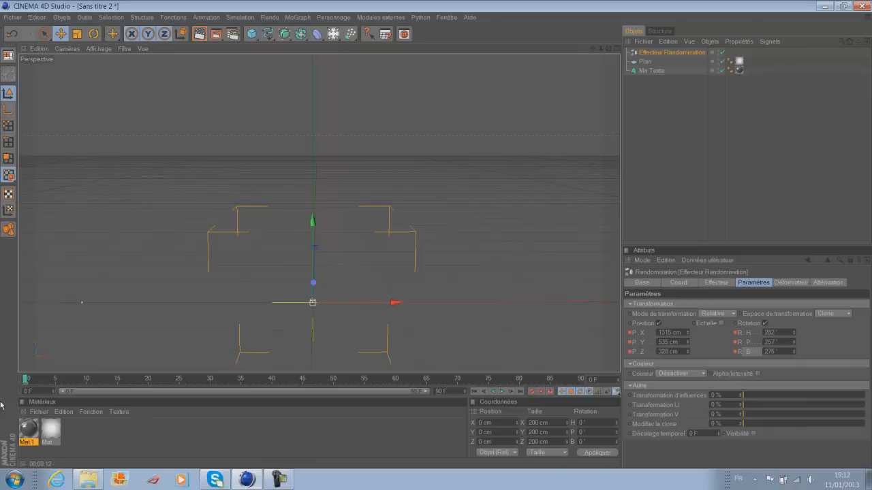
pyautogui.click(38, 380)
pyautogui.moveTo(38, 380); pyautogui.dragTo(395, 405)
pyautogui.click(770, 332)
pyautogui.write('0')
pyautogui.press('Tab')
pyautogui.write('0')
pyautogui.press('Tab')
pyautogui.write('0')
pyautogui.press('Tab')
# Set the effector's P.X, P.Y and P.Z position values to 0 cm at frame 60
pyautogui.write('0')
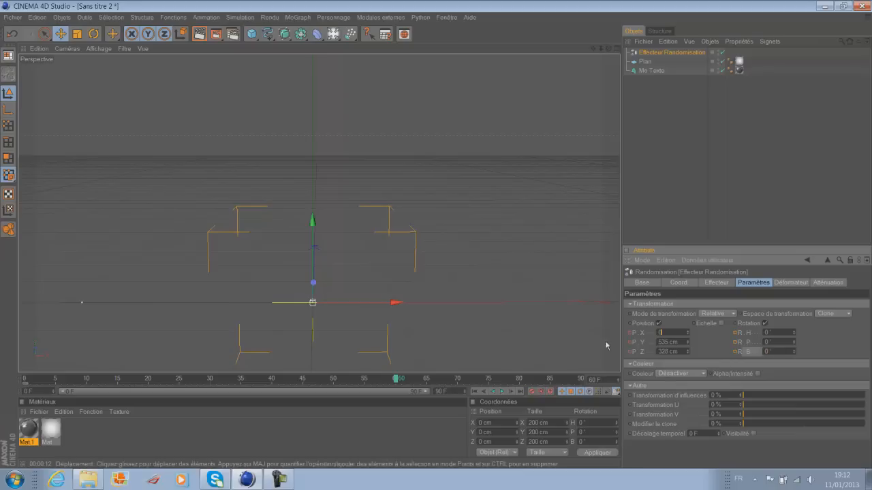
pyautogui.press('Tab')
pyautogui.write('0')
pyautogui.press('Tab')
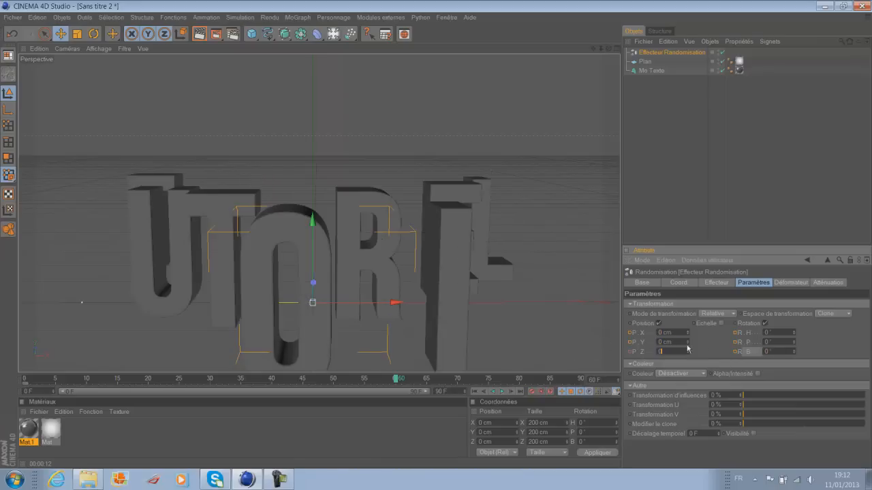
pyautogui.write('0')
pyautogui.press('Return')
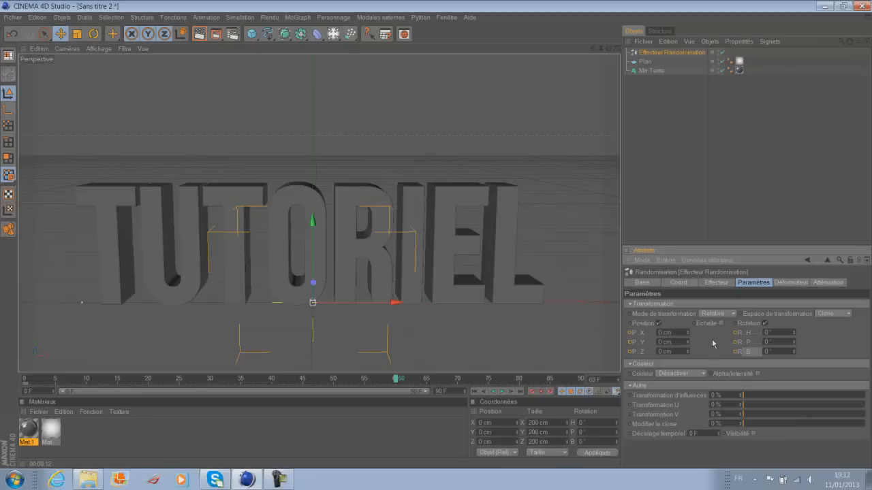
# Keyframe the Randomisation effector's P.X, P.Y, P.Z, R.H, R.P and R.B values at frame 60
pyautogui.keyDown('ctrl'); pyautogui.click(629, 333); pyautogui.keyUp('ctrl')
pyautogui.keyDown('ctrl'); pyautogui.click(630, 342); pyautogui.keyUp('ctrl')
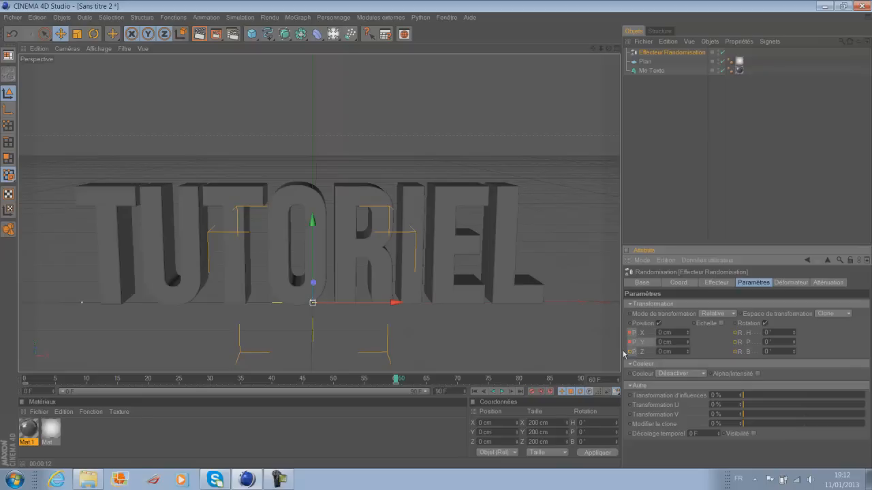
pyautogui.keyDown('ctrl'); pyautogui.click(629, 352); pyautogui.keyUp('ctrl')
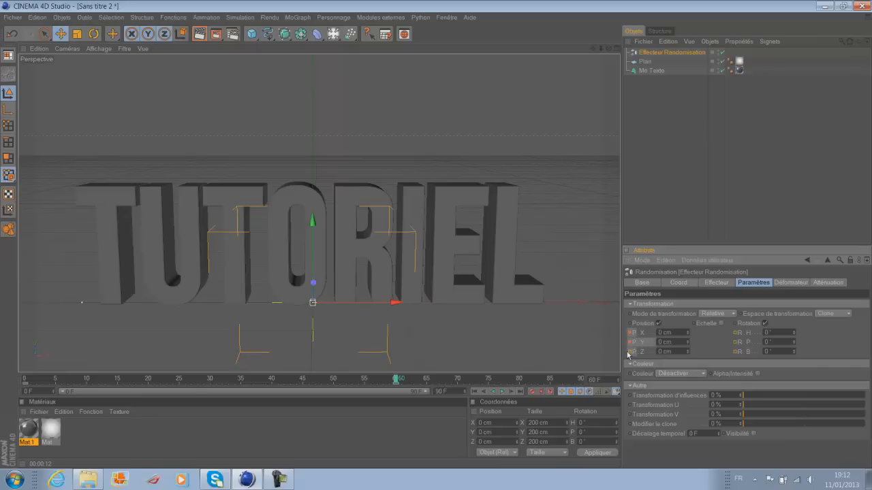
pyautogui.keyDown('ctrl'); pyautogui.click(739, 333); pyautogui.keyUp('ctrl')
pyautogui.keyDown('ctrl'); pyautogui.click(737, 342); pyautogui.keyUp('ctrl')
pyautogui.keyDown('ctrl'); pyautogui.click(737, 352); pyautogui.keyUp('ctrl')
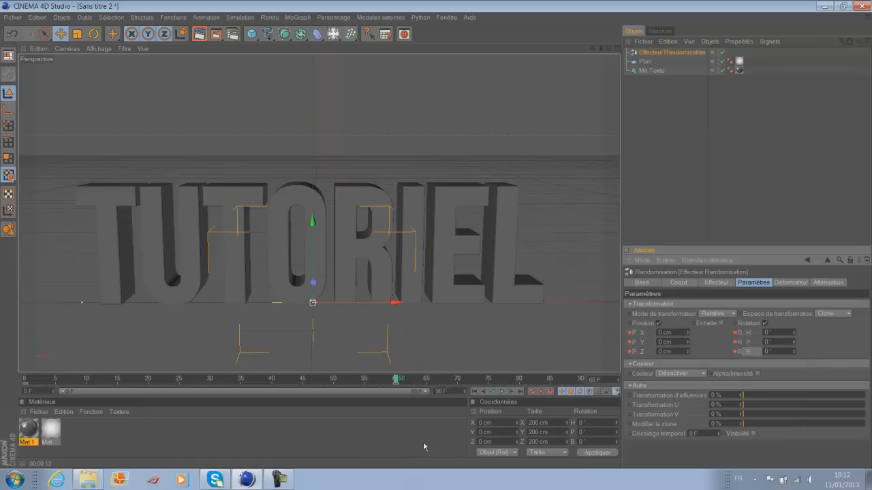
# Render a preview of the scattered letters in the viewport at frame 38
pyautogui.moveTo(396, 379); pyautogui.dragTo(259, 372)
pyautogui.click(199, 34)
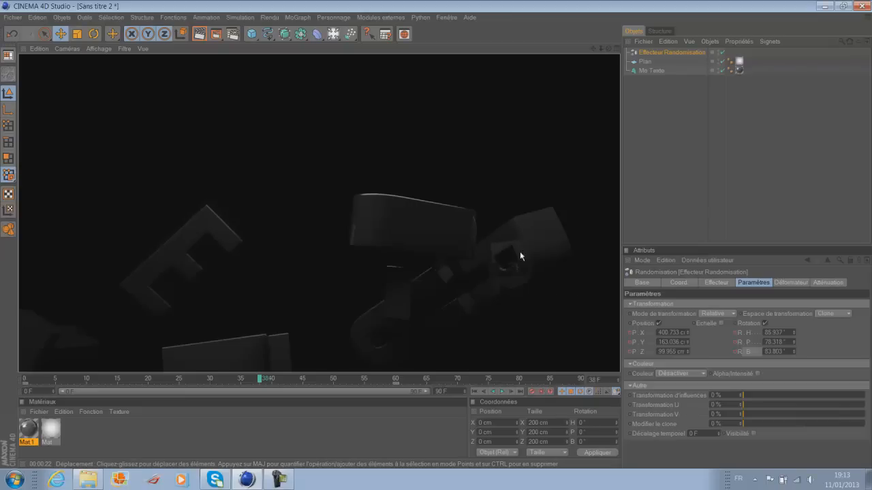
pyautogui.click(762, 180)
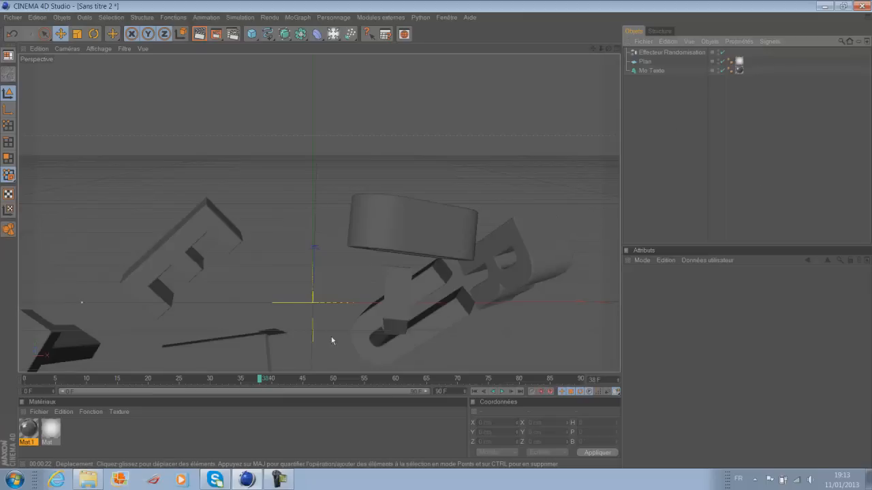
# Return to frame 0, add a camera to the scene and make it the active view
pyautogui.moveTo(263, 383); pyautogui.dragTo(8, 349)
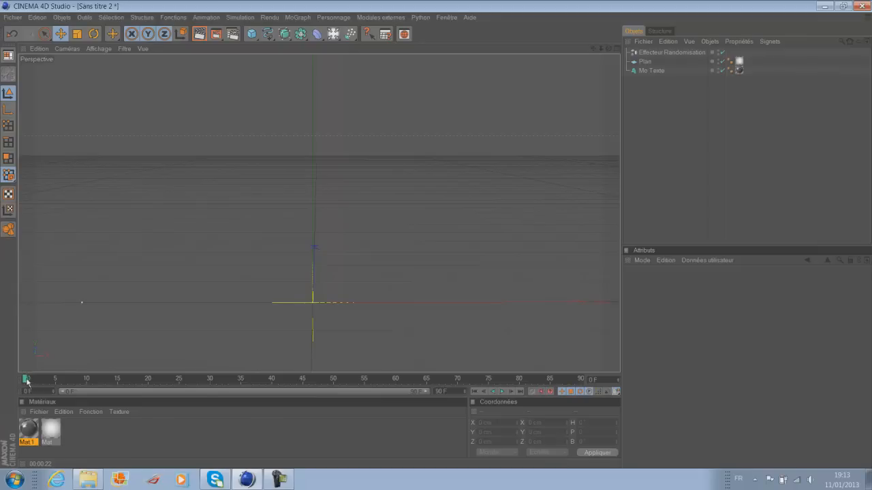
pyautogui.click(332, 37)
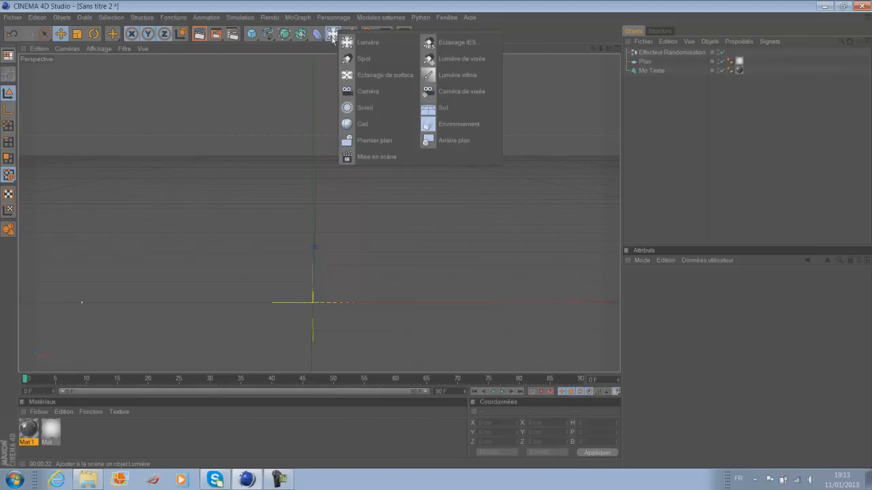
pyautogui.click(362, 91)
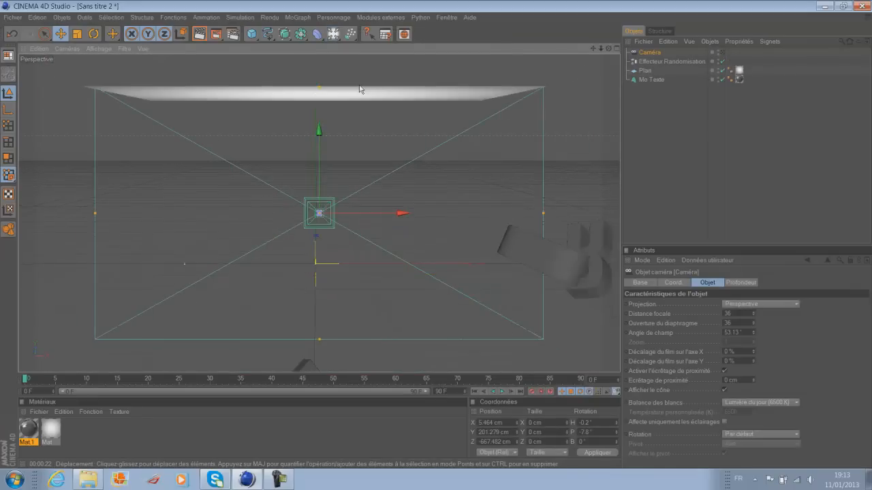
pyautogui.click(395, 379)
pyautogui.moveTo(395, 379); pyautogui.dragTo(21, 350)
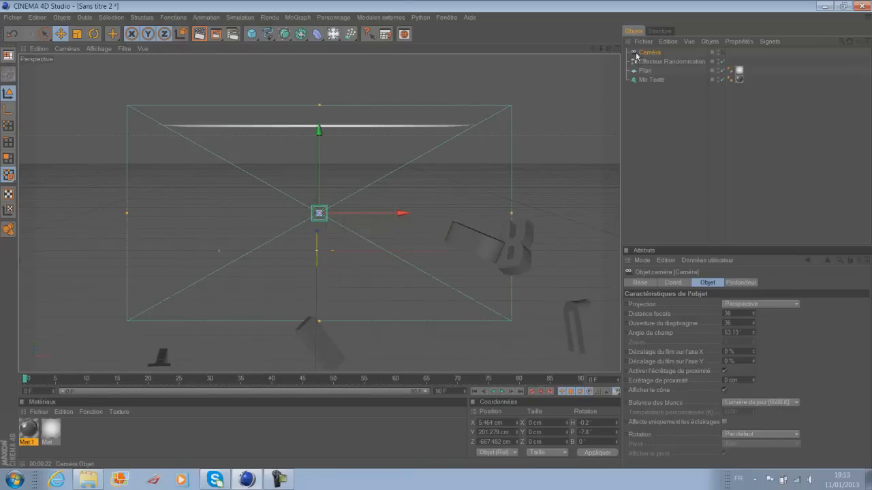
pyautogui.click(721, 53)
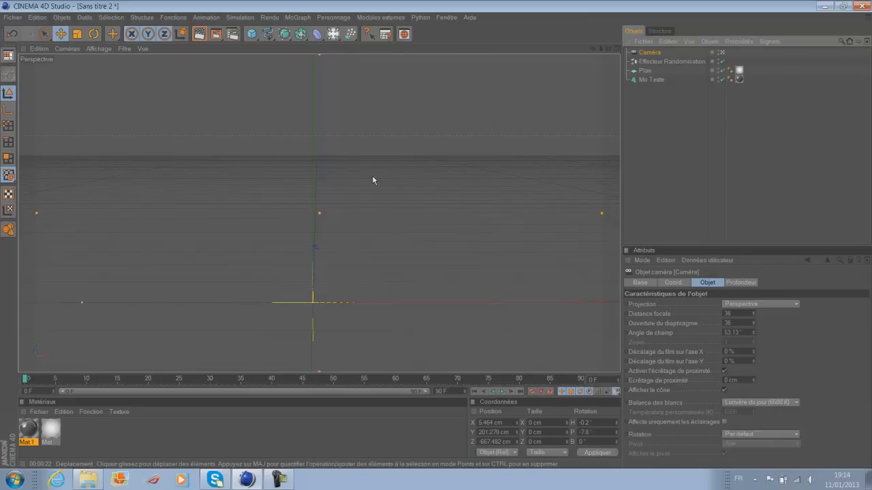
# Pull the camera back to about X 5, Y 217, Z -779 cm and record its keyframe at frame 0
pyautogui.scroll(-10, 373, 181)
pyautogui.scroll(8, 372, 181)
pyautogui.scroll(1, 373, 180)
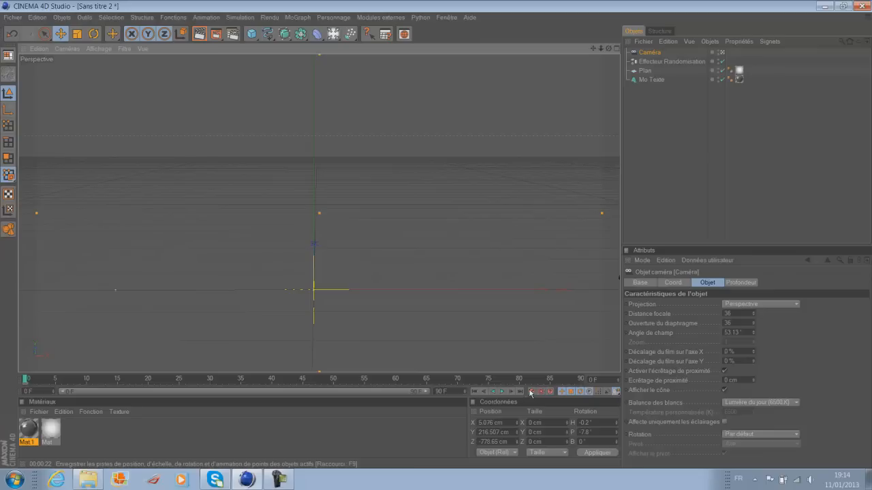
# At frame 60, swing the camera to face the text's end, about X 699, Y 154, Z 38 cm with H 91.3°, and record a keyframe
pyautogui.moveTo(25, 380); pyautogui.dragTo(394, 393)
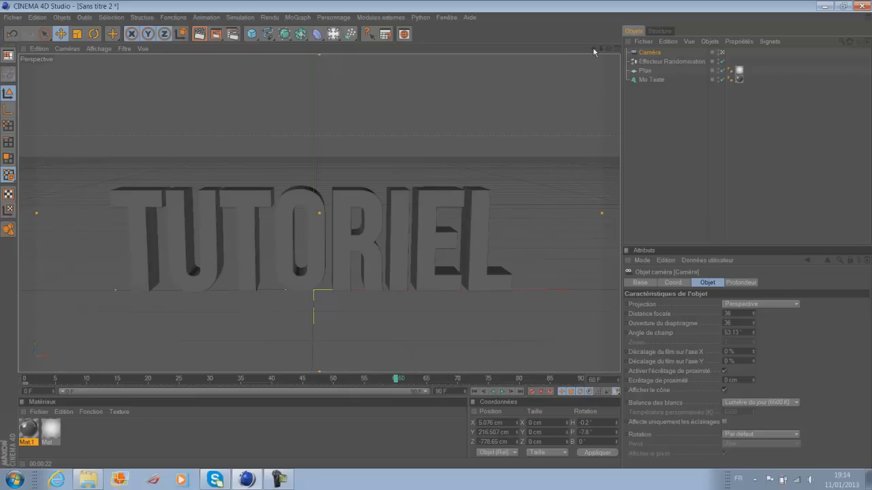
pyautogui.moveTo(592, 48); pyautogui.dragTo(128, 51)
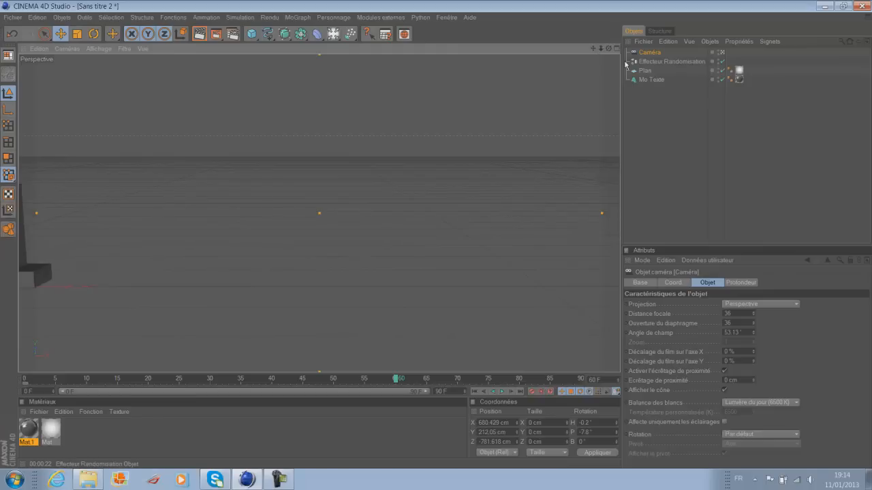
pyautogui.moveTo(609, 49); pyautogui.dragTo(405, 51)
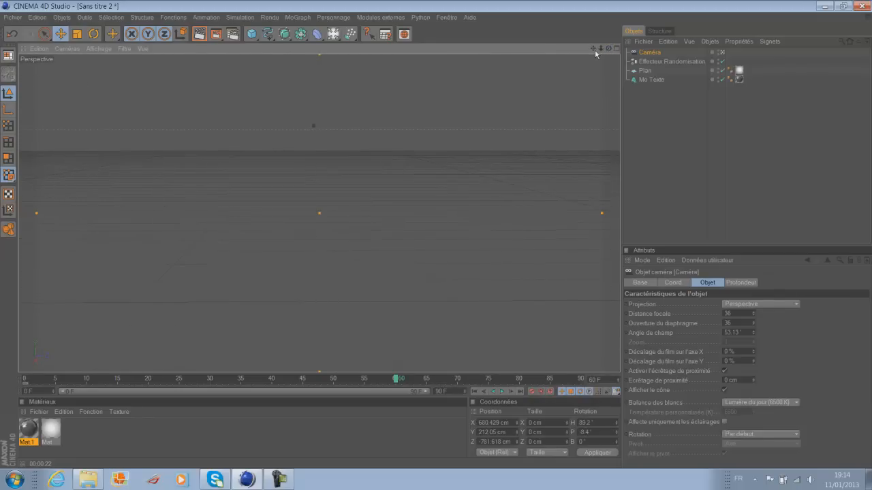
pyautogui.moveTo(592, 49); pyautogui.dragTo(266, 0)
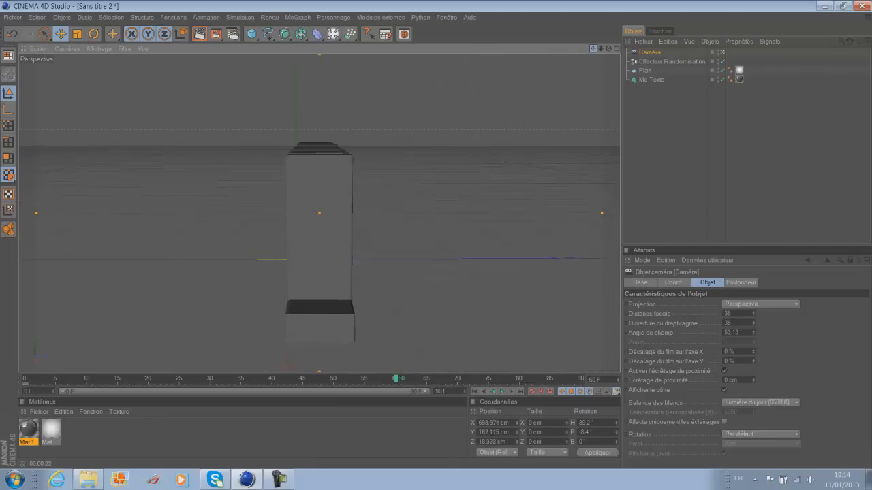
pyautogui.moveTo(608, 48); pyautogui.dragTo(593, 48)
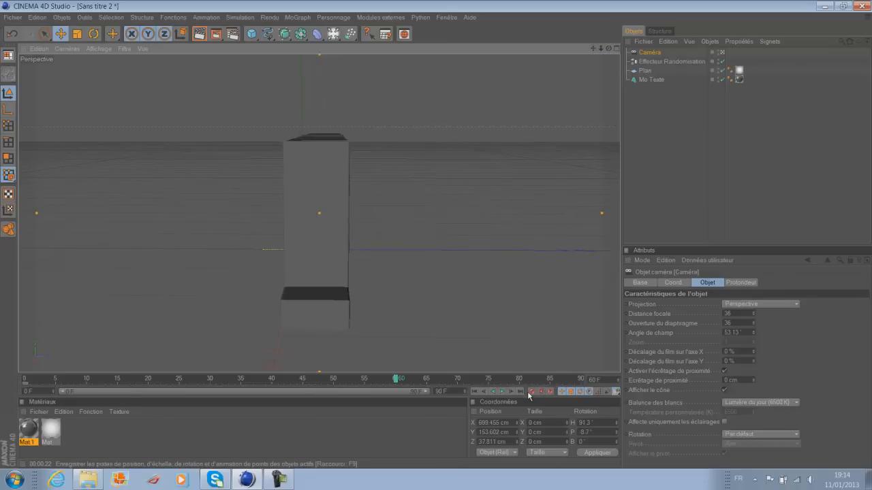
# Swap the camera's two keyframes so the side view falls at frame 0 and the front view at frame 60, and scrub through the move
pyautogui.moveTo(396, 380)
pyautogui.mouseDown()
pyautogui.moveTo(169, 377)
pyautogui.moveTo(56, 360)
pyautogui.moveTo(94, 345)
pyautogui.moveTo(238, 336)
pyautogui.moveTo(430, 352)
pyautogui.moveTo(123, 371)
pyautogui.moveTo(102, 364)
pyautogui.moveTo(395, 376)
pyautogui.moveTo(395, 384)
pyautogui.mouseUp()
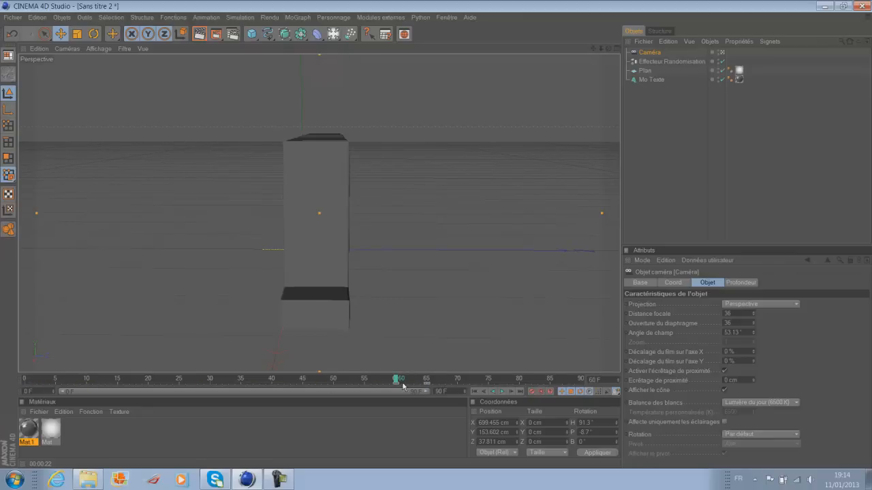
pyautogui.moveTo(393, 383); pyautogui.dragTo(1, 368)
pyautogui.moveTo(426, 388); pyautogui.dragTo(243, 387)
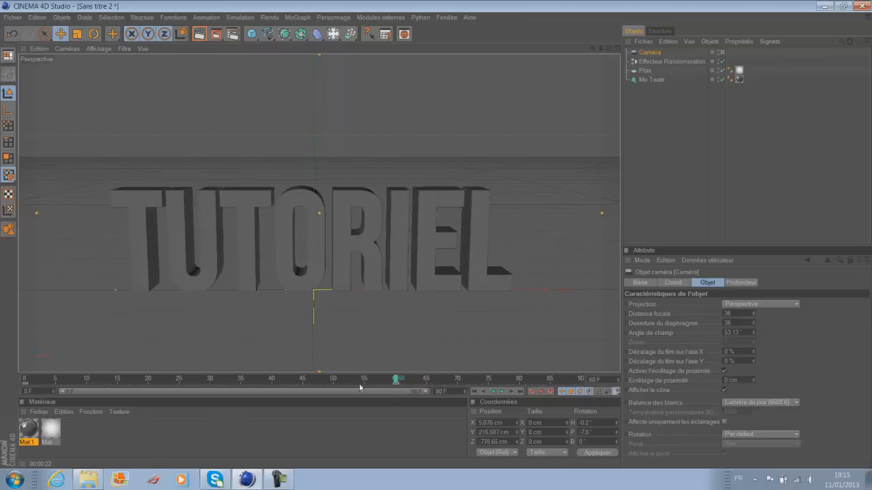
pyautogui.moveTo(395, 383); pyautogui.dragTo(25, 378)
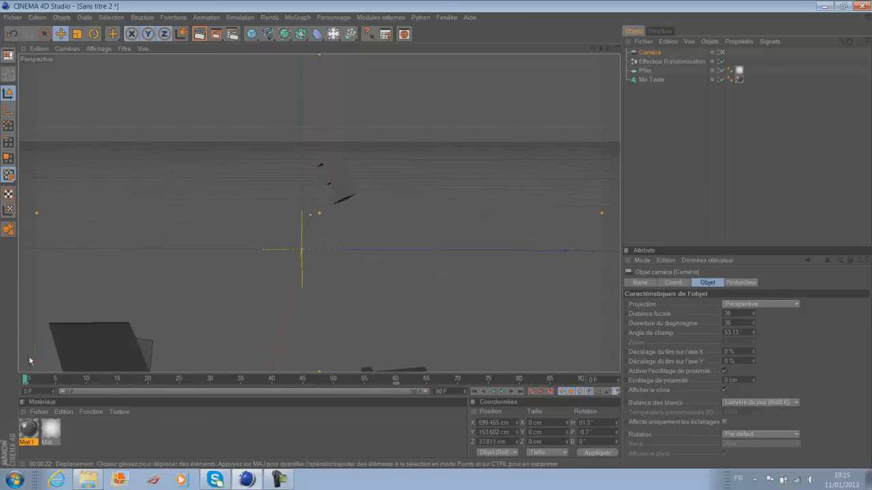
pyautogui.moveTo(25, 378); pyautogui.dragTo(420, 383)
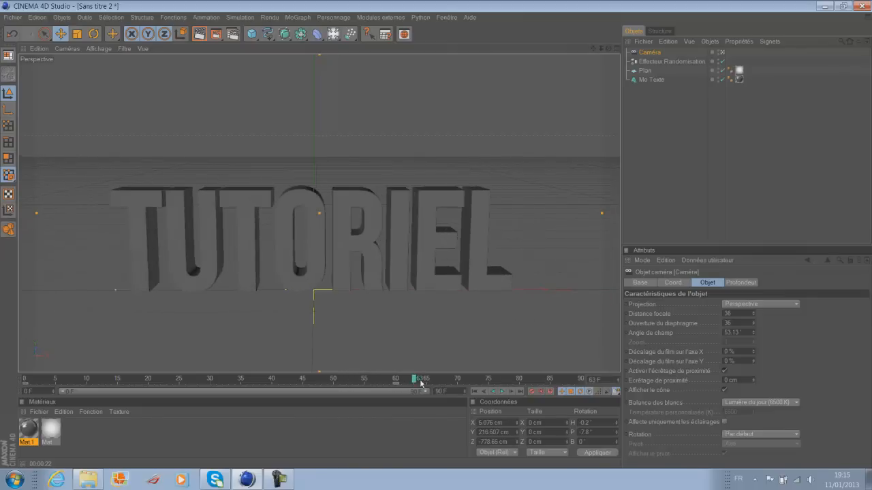
pyautogui.moveTo(412, 381)
pyautogui.mouseDown()
pyautogui.moveTo(352, 378)
pyautogui.moveTo(420, 380)
pyautogui.mouseUp()
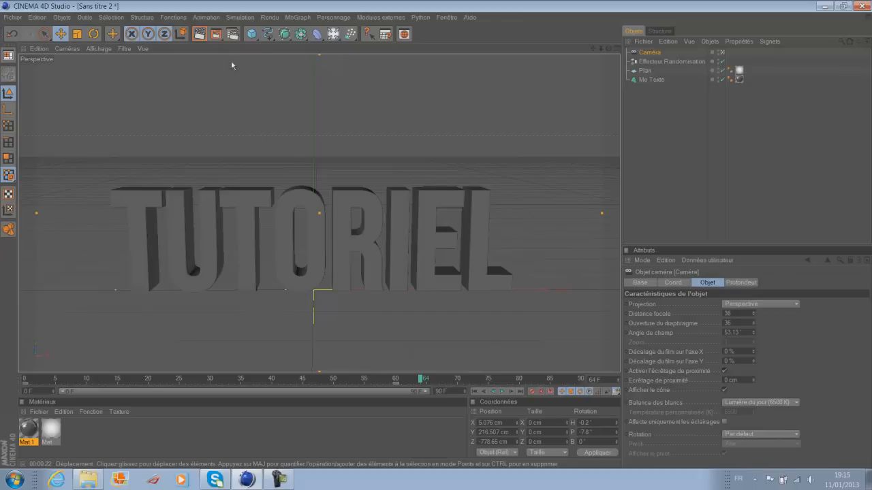
# Add a cube and reshape it into a tall column about 75 × 302 × 200 cm in front of the text
pyautogui.click(252, 34)
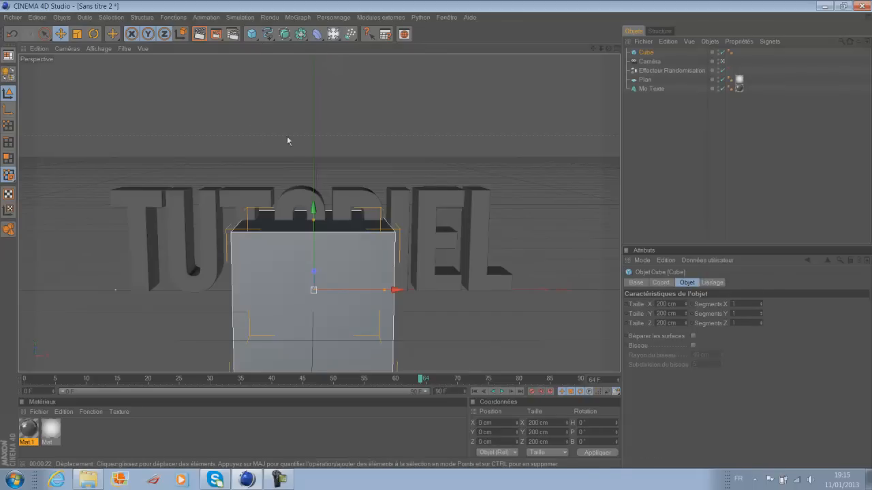
pyautogui.moveTo(313, 220); pyautogui.dragTo(314, 278)
pyautogui.moveTo(385, 290); pyautogui.dragTo(313, 130)
pyautogui.moveTo(395, 237); pyautogui.dragTo(371, 238)
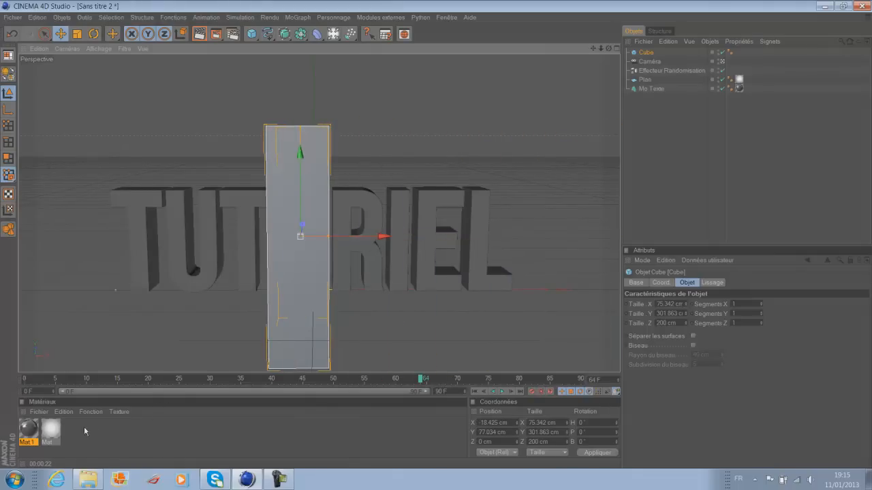
# Apply the Mat.1 material to the cube and delete the cube
pyautogui.click(115, 434)
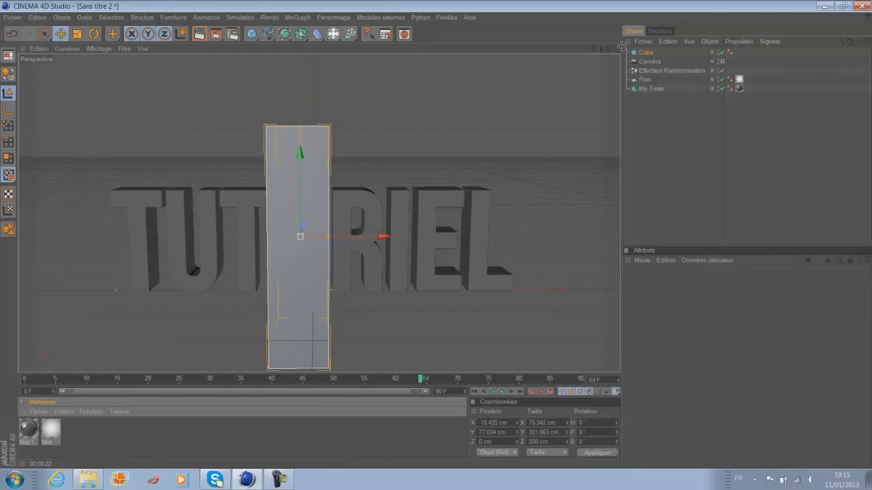
pyautogui.moveTo(656, 60); pyautogui.dragTo(656, 61)
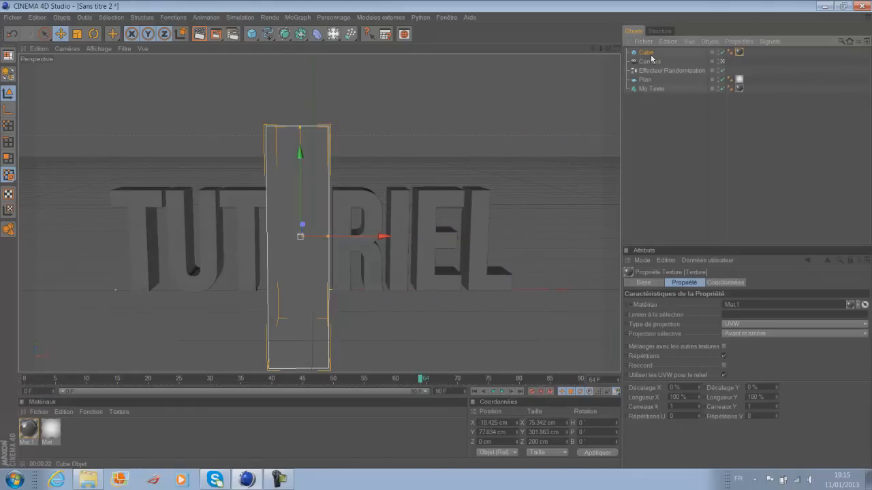
pyautogui.press('Delete')
pyautogui.moveTo(418, 379); pyautogui.dragTo(451, 365)
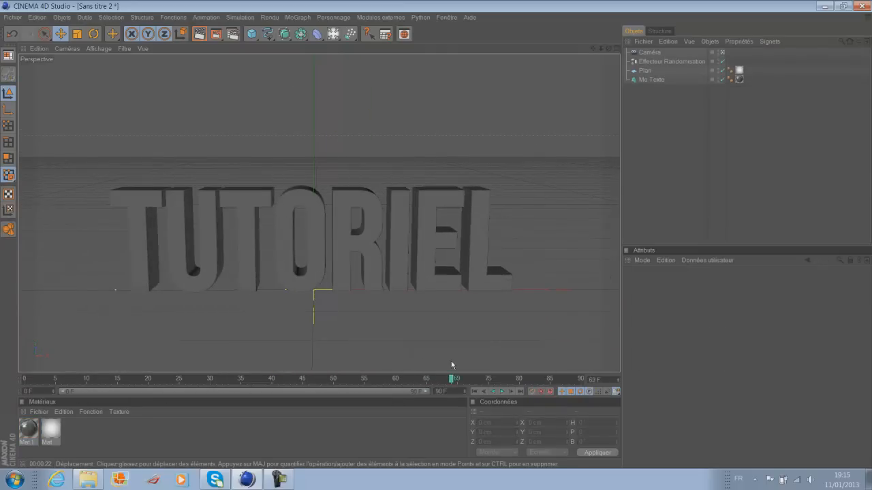